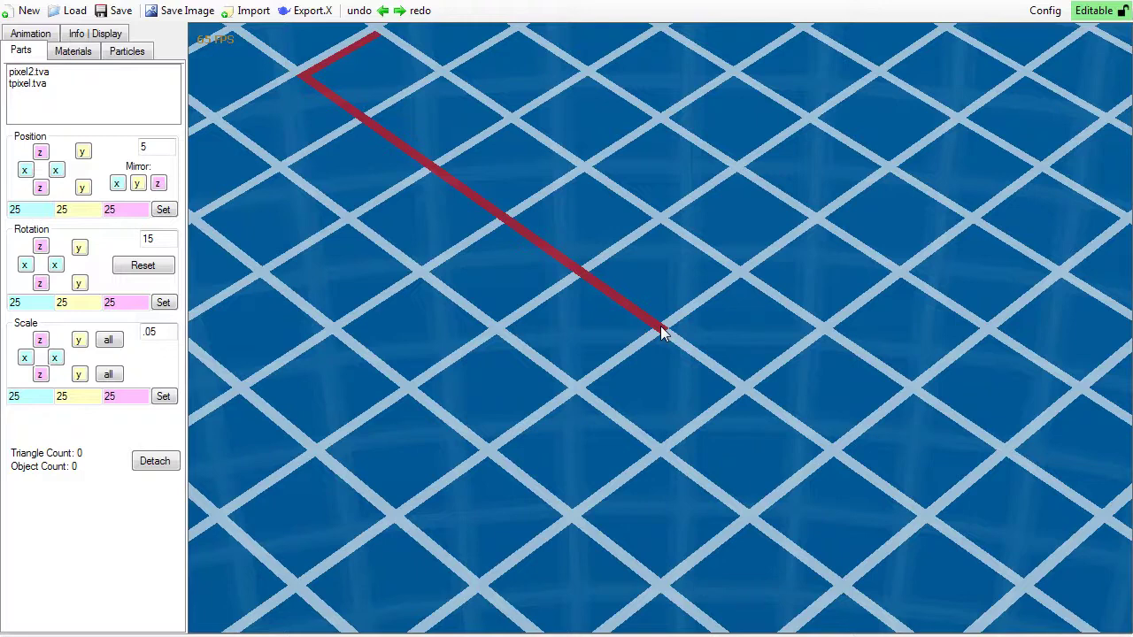
Step: Zoom and orbit the camera until the empty grid shows near-square cells, red axis from upper left
{"action": "scroll", "coordinate": [662, 331], "scroll_direction": "down", "scroll_amount": 5}
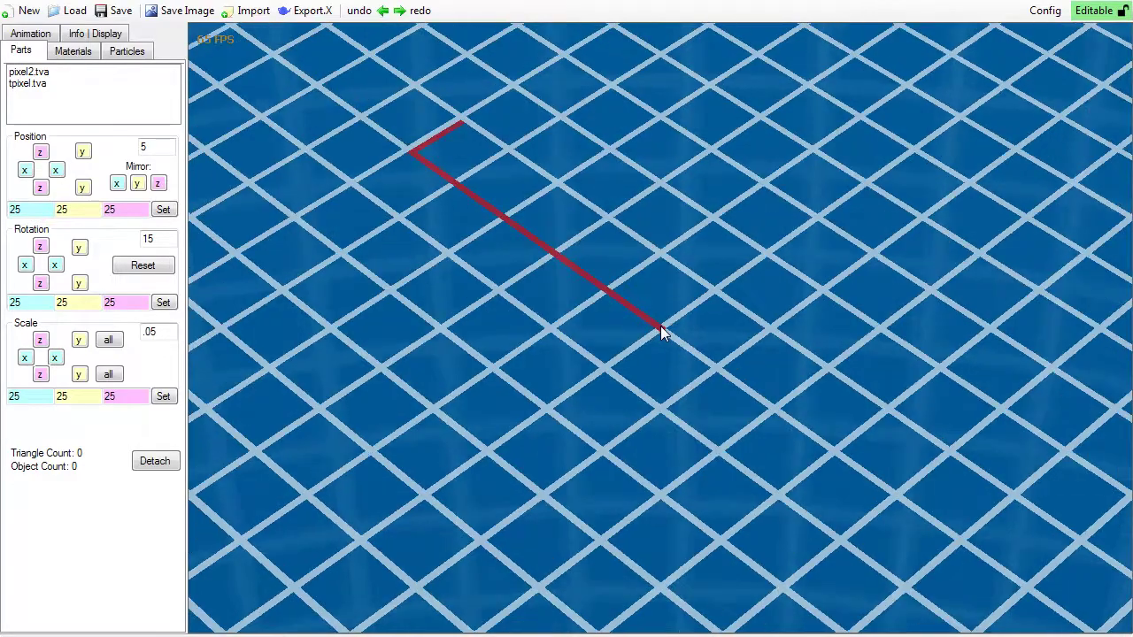
{"action": "scroll", "coordinate": [662, 331], "scroll_direction": "up", "scroll_amount": 4}
{"action": "scroll", "coordinate": [660, 327], "scroll_direction": "up", "scroll_amount": 2}
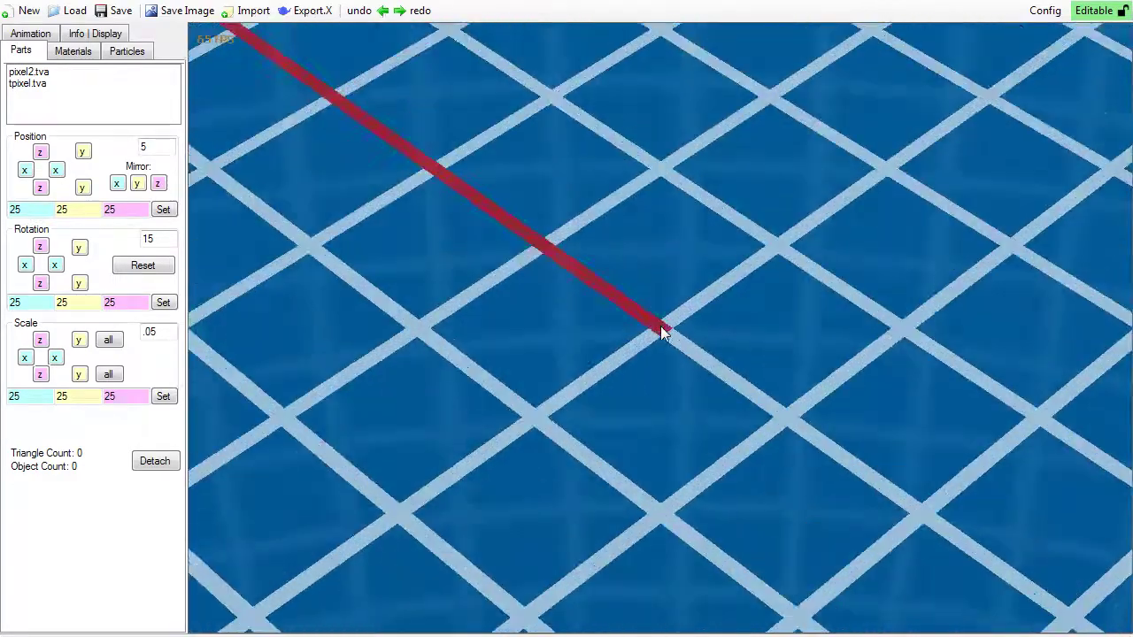
{"action": "scroll", "coordinate": [660, 327], "scroll_direction": "down", "scroll_amount": 6}
{"action": "scroll", "coordinate": [660, 331], "scroll_direction": "up", "scroll_amount": 4}
{"action": "scroll", "coordinate": [659, 331], "scroll_direction": "up", "scroll_amount": 2}
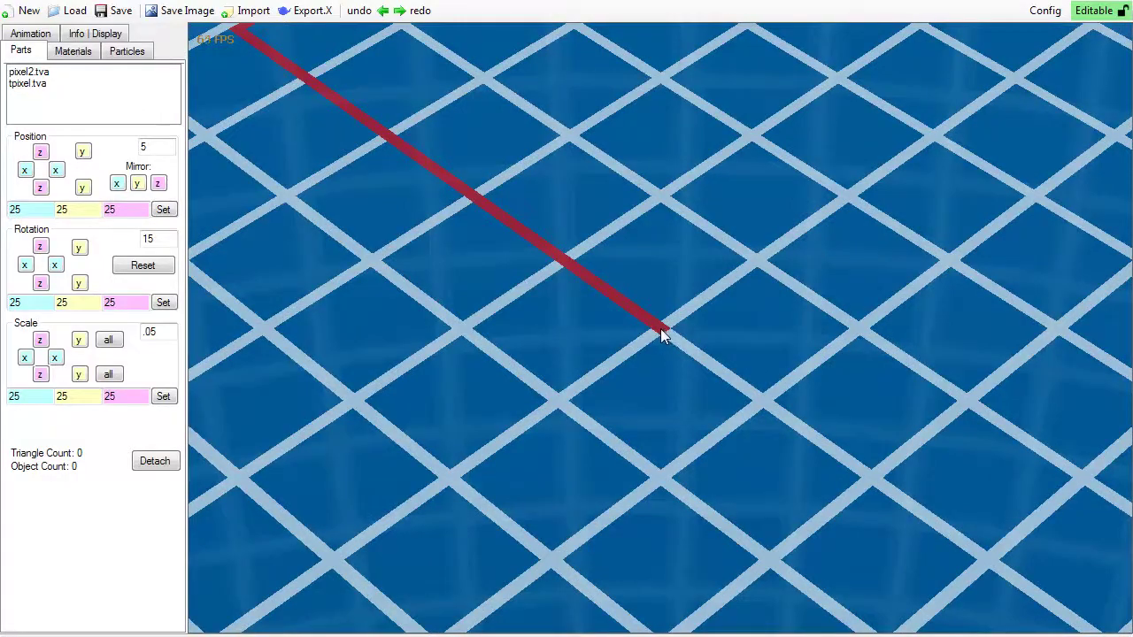
{"action": "middle_click_drag", "start_coordinate": [659, 330], "coordinate": [692, 328]}
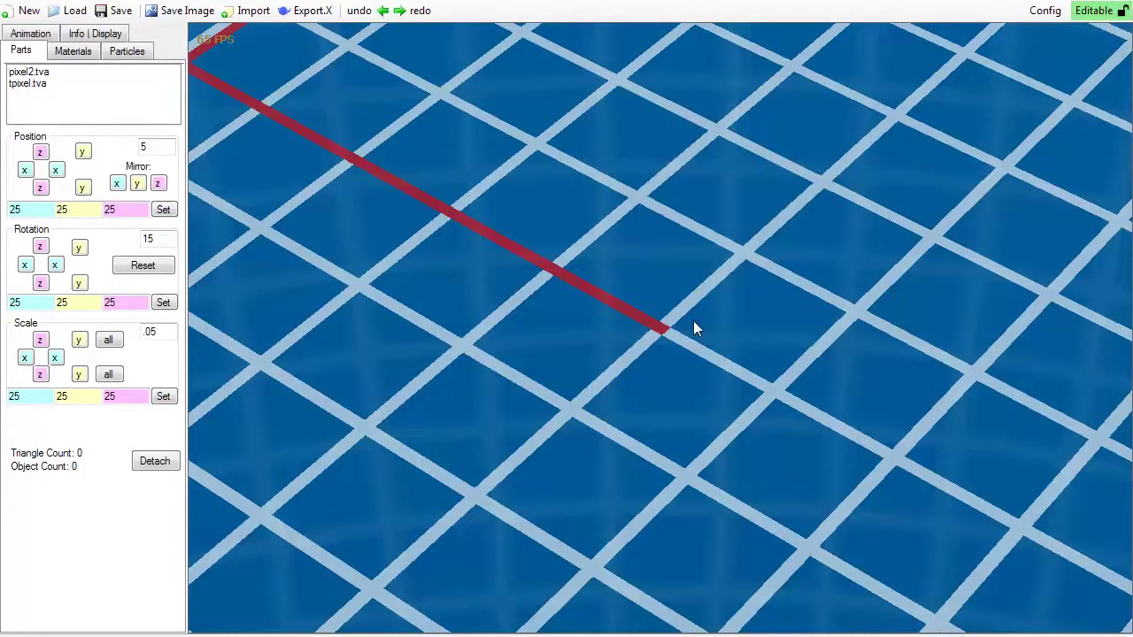
{"action": "scroll", "coordinate": [693, 330], "scroll_direction": "up", "scroll_amount": 2}
{"action": "scroll", "coordinate": [693, 329], "scroll_direction": "down", "scroll_amount": 3}
{"action": "scroll", "coordinate": [694, 326], "scroll_direction": "down", "scroll_amount": 2}
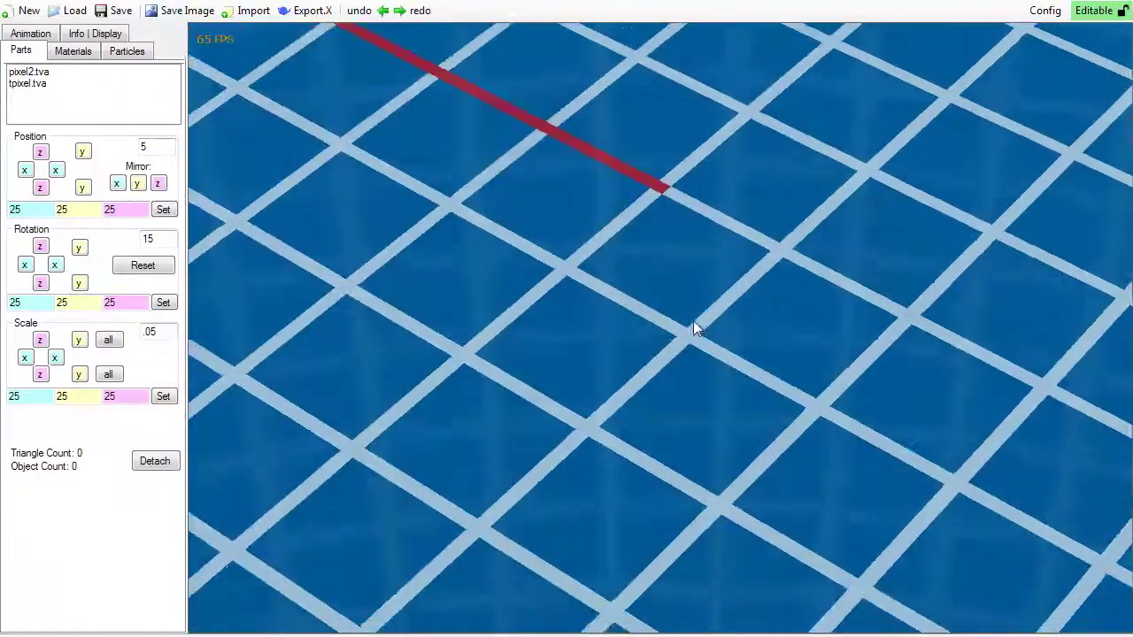
{"action": "scroll", "coordinate": [694, 326], "scroll_direction": "up", "scroll_amount": 4}
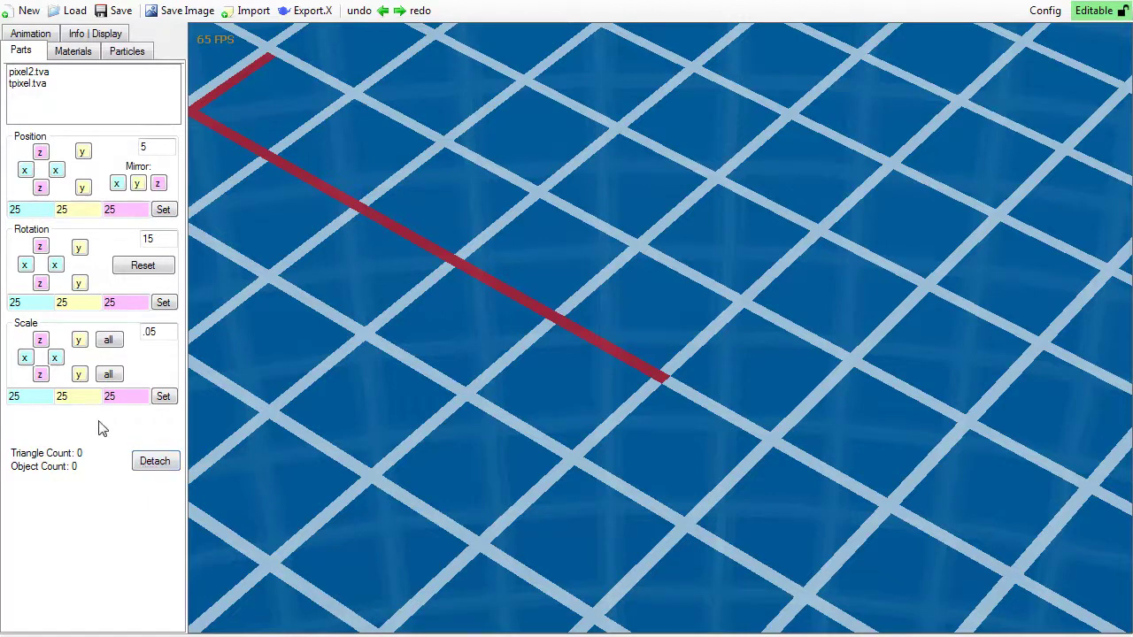
{"action": "left_click", "coordinate": [75, 55]}
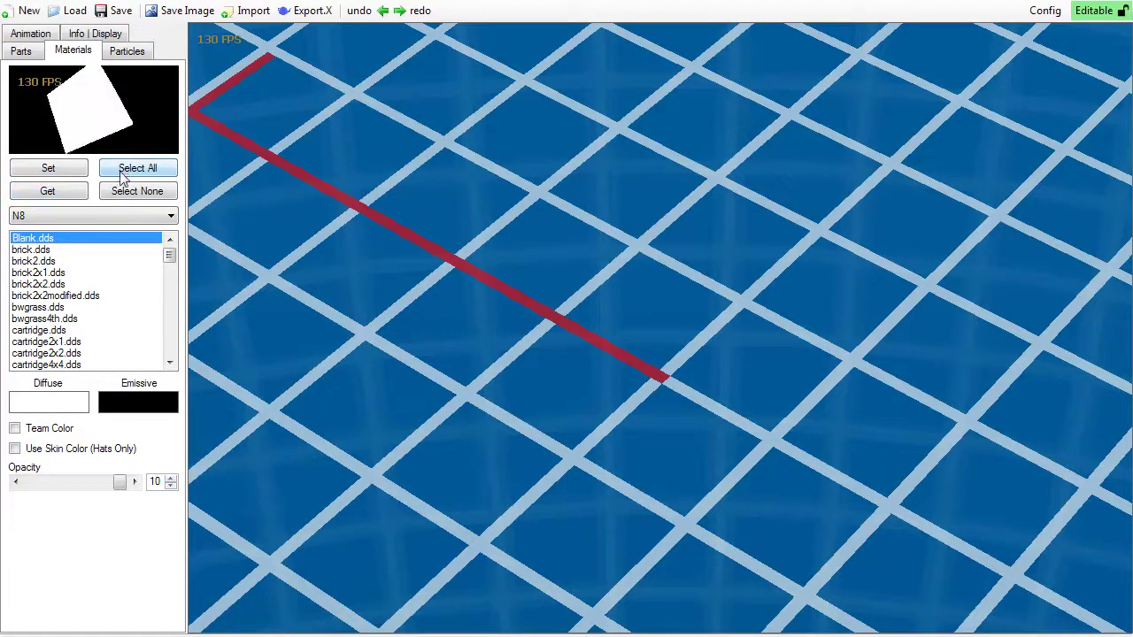
Step: Keep N8 as the texture set on the Materials tab
{"action": "left_click", "coordinate": [86, 214]}
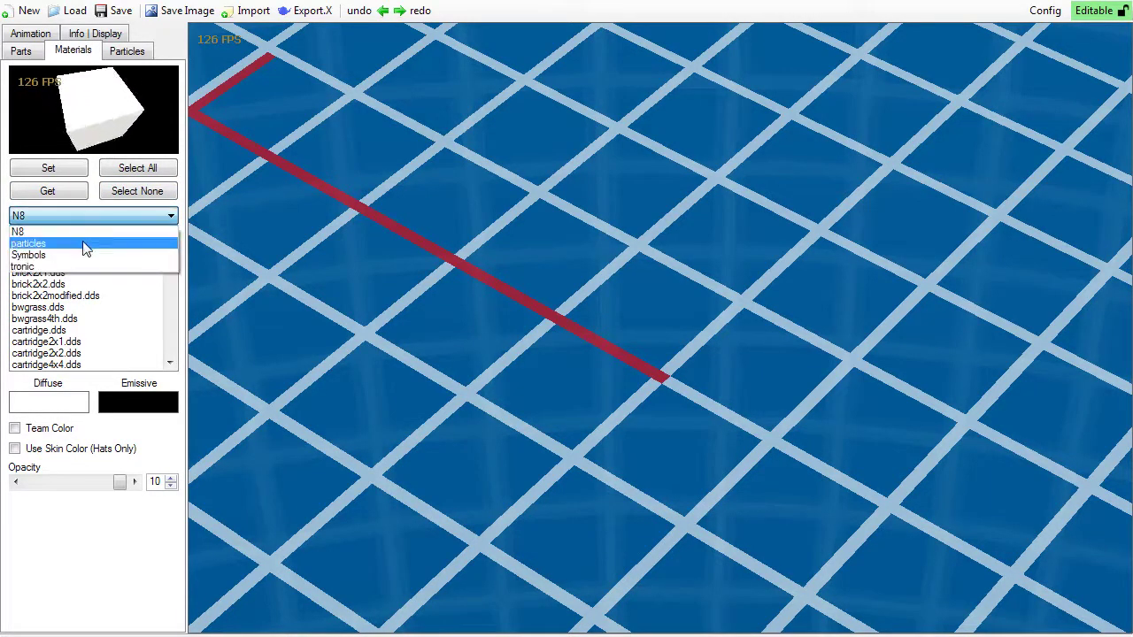
{"action": "left_click", "coordinate": [88, 234]}
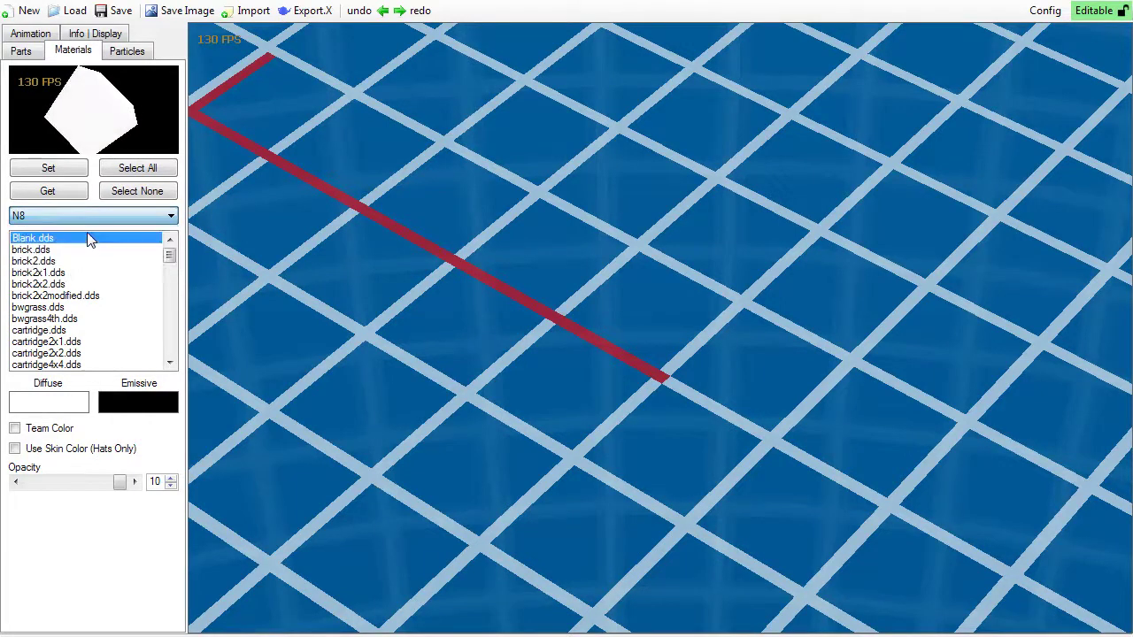
{"action": "left_click", "coordinate": [88, 237]}
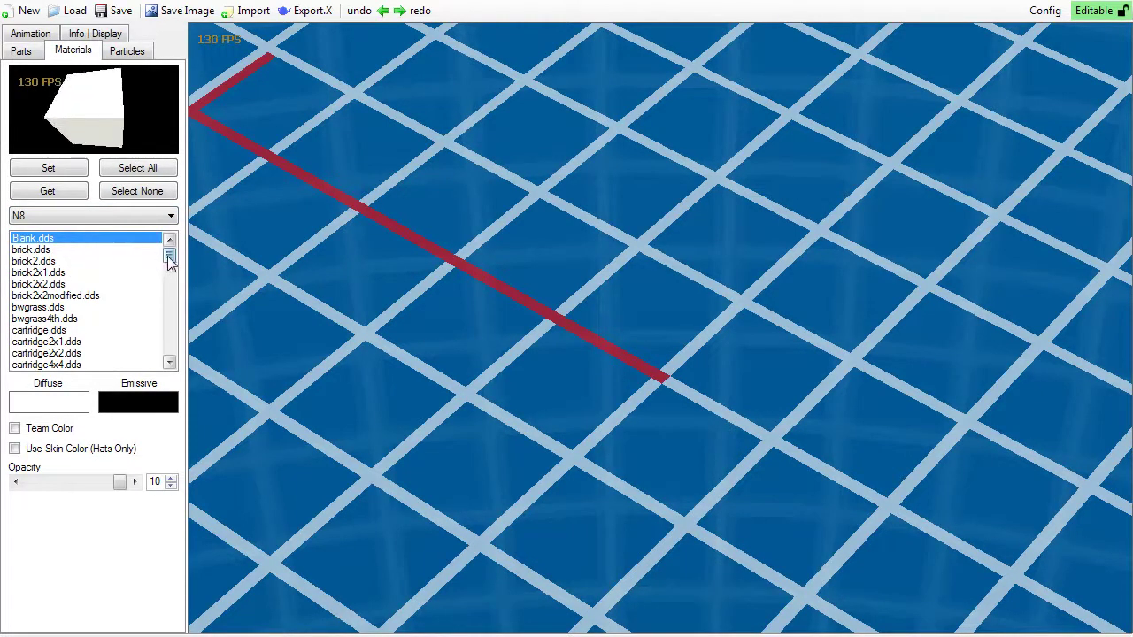
Step: Preview brick2x2modified.dds, brick2x1.dds and cartridge2x2.dds, then return to Blank.dds
{"action": "mouse_move", "coordinate": [170, 258]}
{"action": "left_mouse_down"}
{"action": "mouse_move", "coordinate": [177, 348]}
{"action": "mouse_move", "coordinate": [174, 242]}
{"action": "left_mouse_up"}
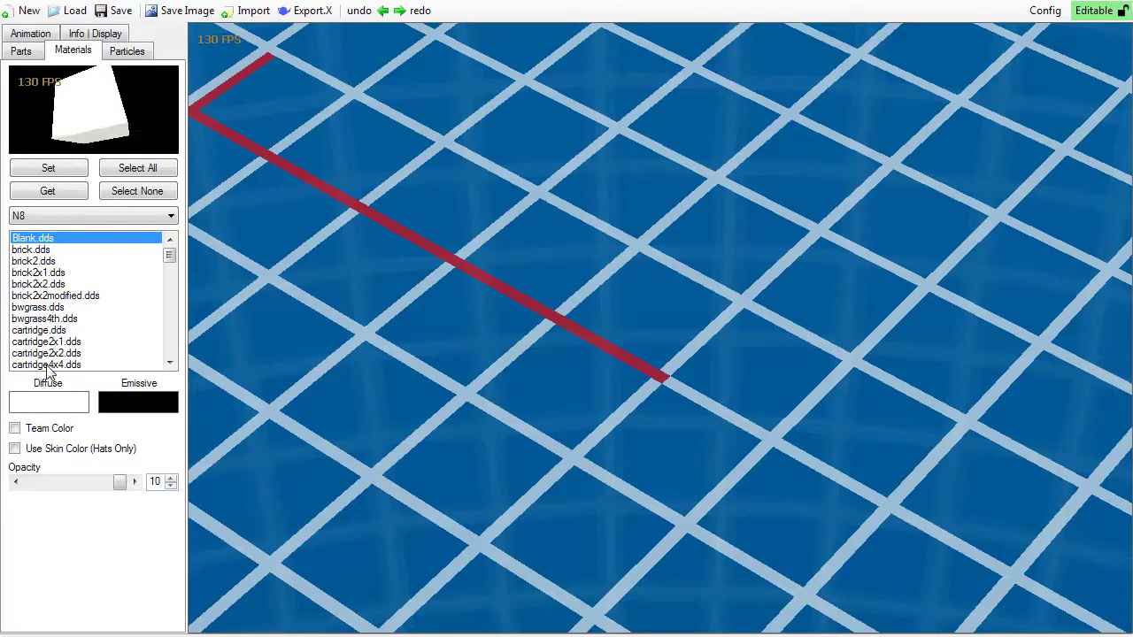
{"action": "left_click", "coordinate": [56, 297]}
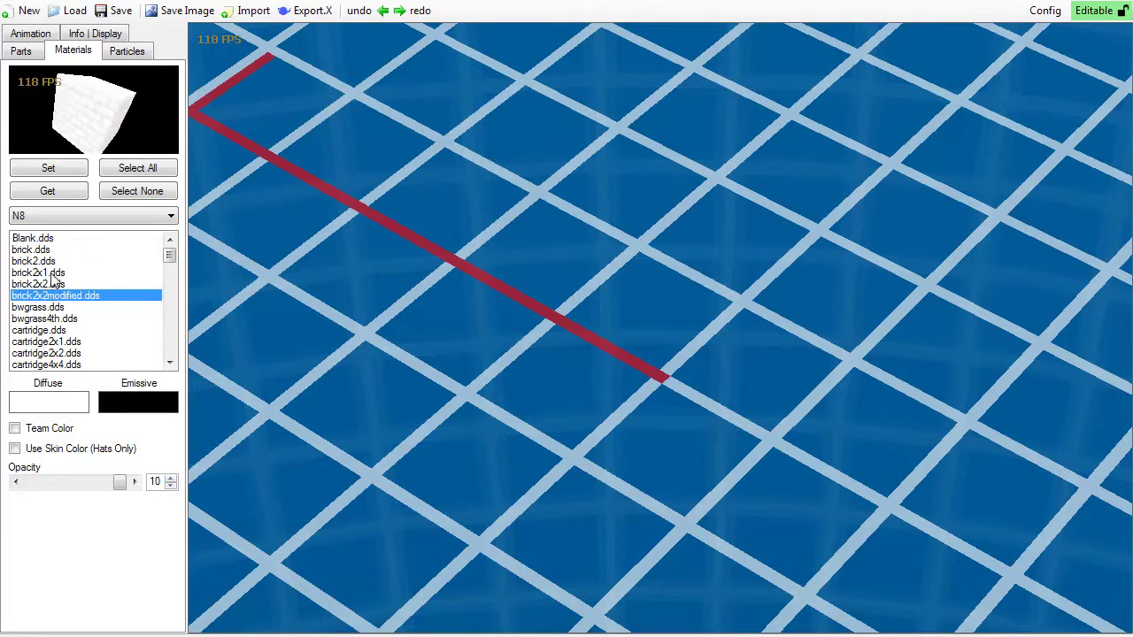
{"action": "left_click", "coordinate": [52, 274]}
{"action": "left_click", "coordinate": [52, 353]}
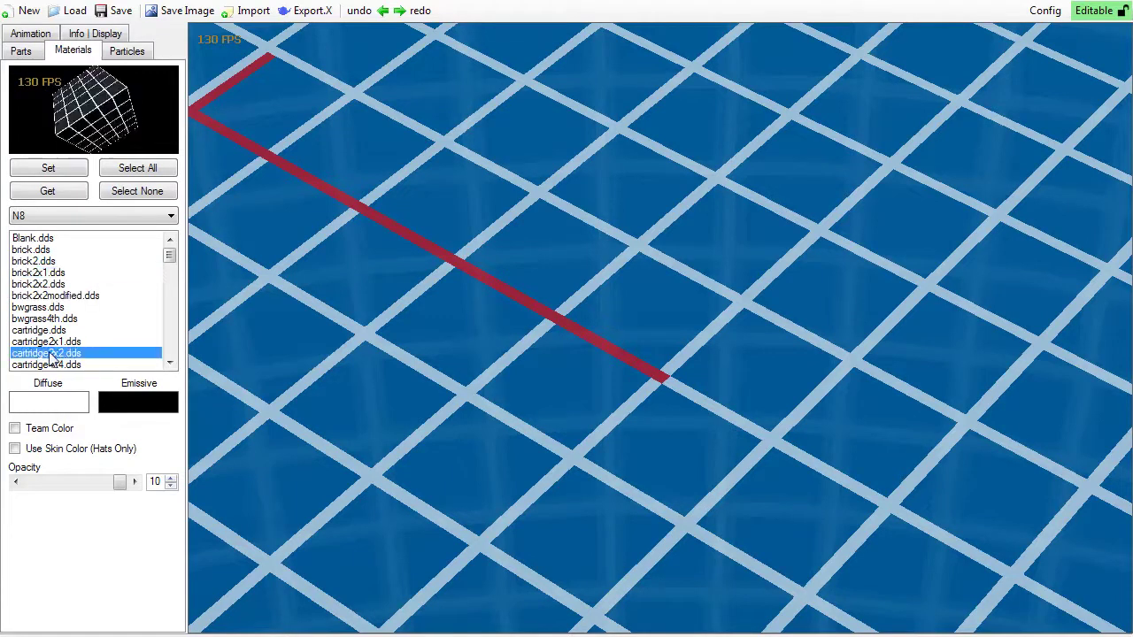
{"action": "left_click", "coordinate": [47, 240]}
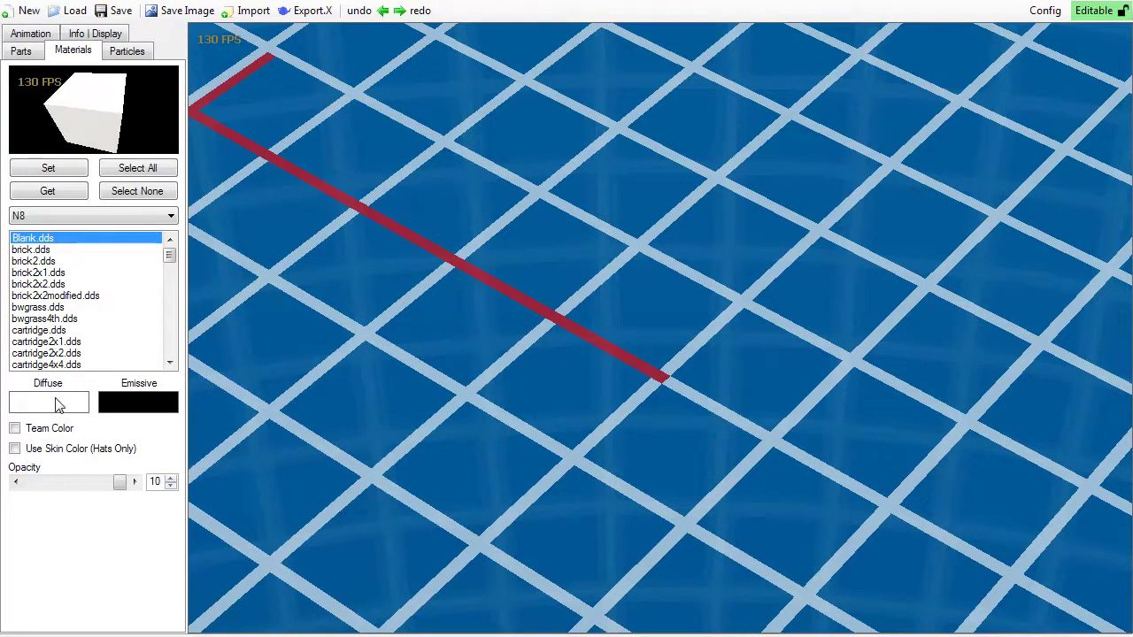
{"action": "left_click", "coordinate": [137, 406]}
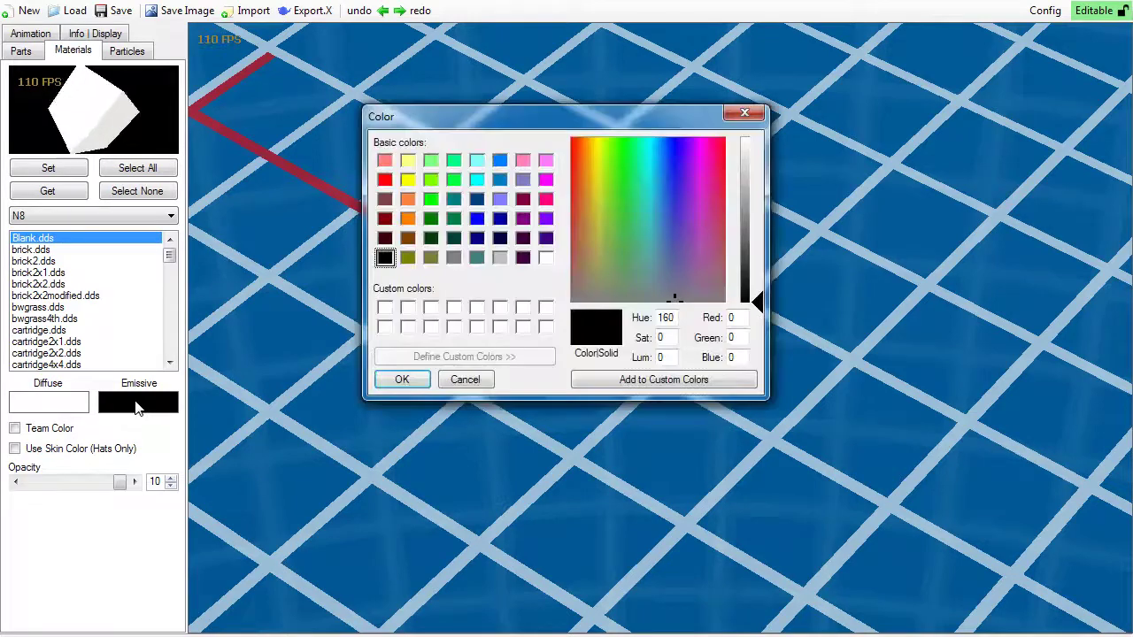
{"action": "left_click_drag", "start_coordinate": [494, 107], "coordinate": [575, 155]}
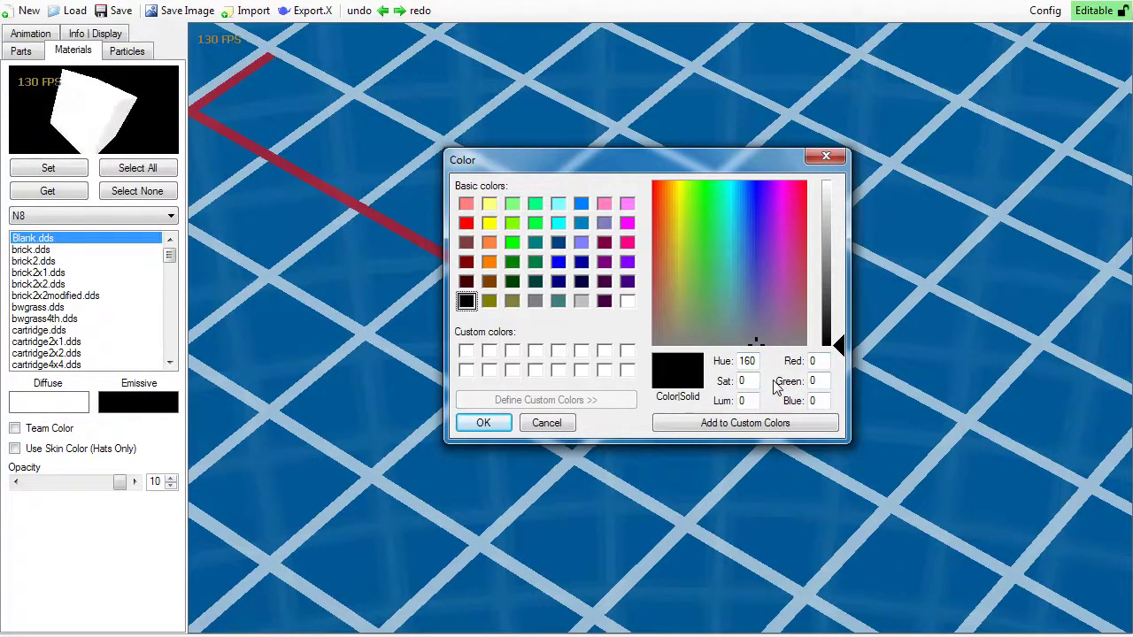
{"action": "left_click", "coordinate": [483, 424]}
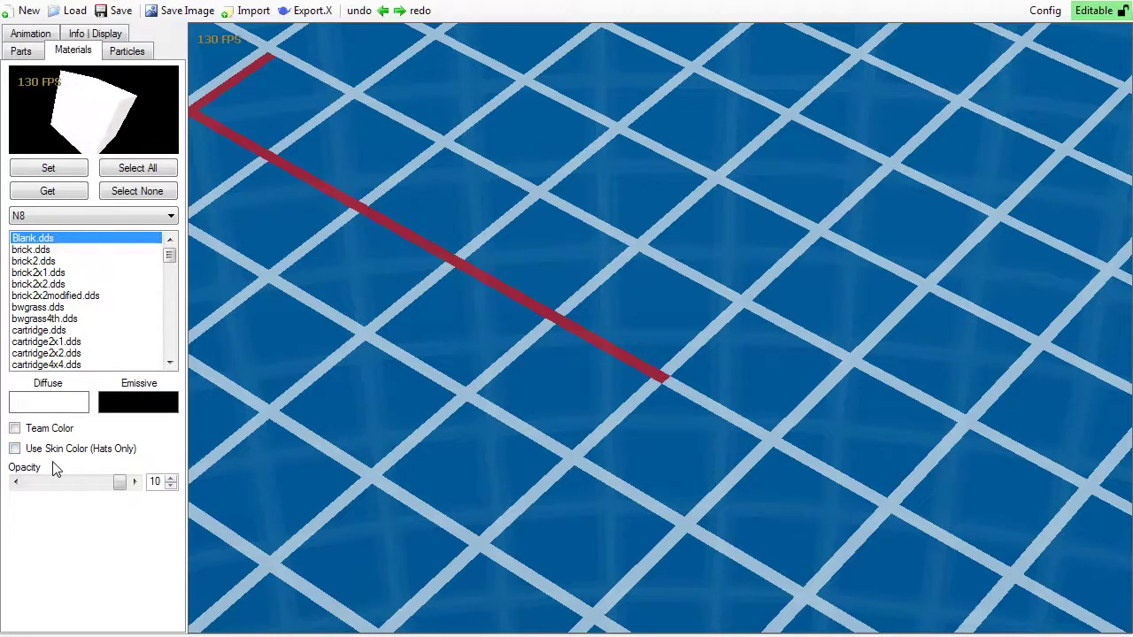
{"action": "left_click", "coordinate": [15, 429]}
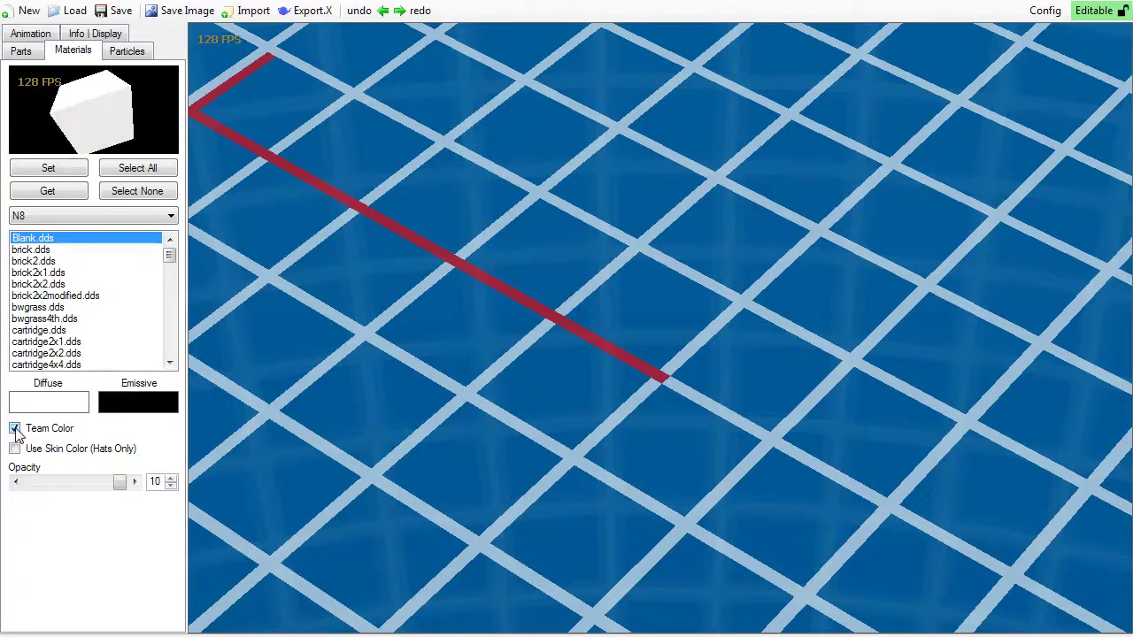
{"action": "left_click", "coordinate": [15, 429]}
{"action": "left_click", "coordinate": [15, 449]}
{"action": "left_click", "coordinate": [14, 449]}
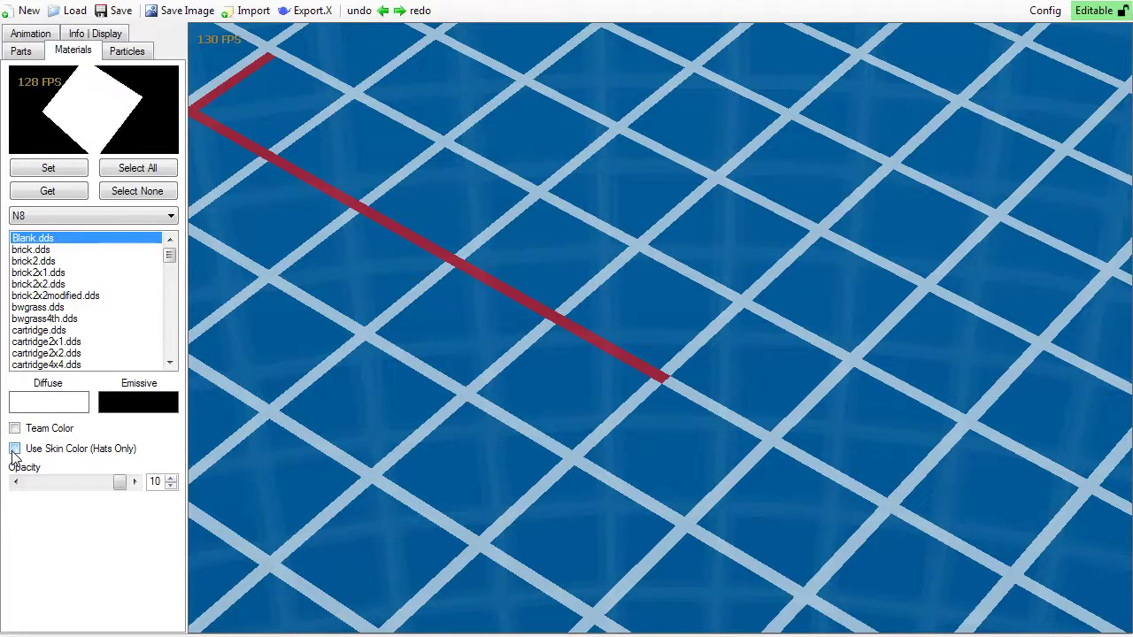
{"action": "left_click", "coordinate": [15, 450]}
{"action": "left_click", "coordinate": [15, 449]}
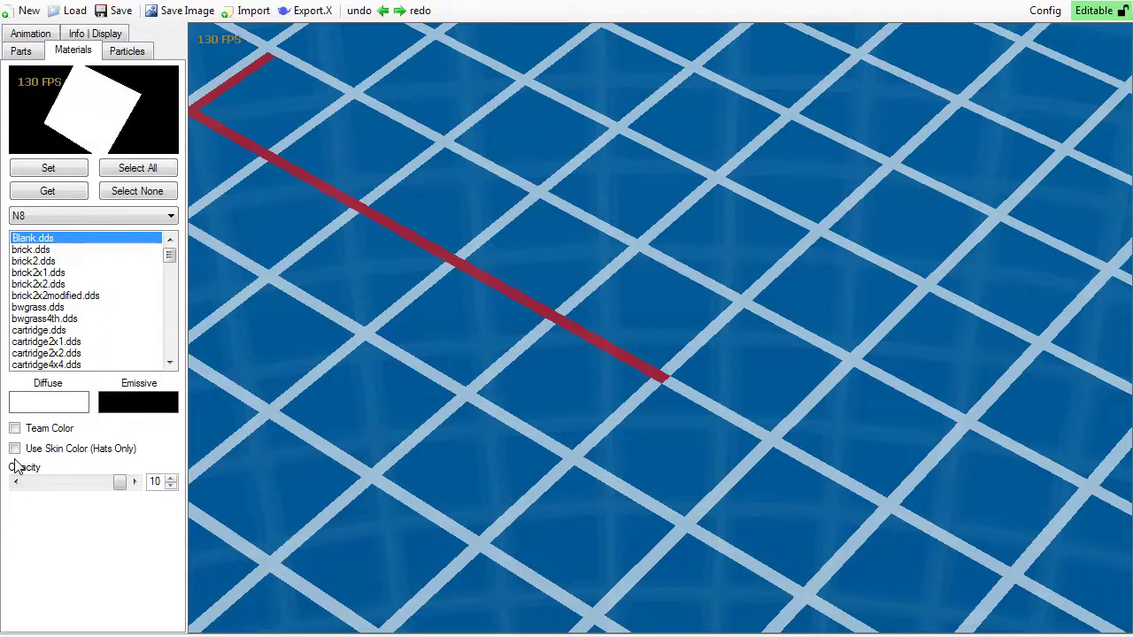
{"action": "mouse_move", "coordinate": [124, 496]}
{"action": "left_mouse_down"}
{"action": "mouse_move", "coordinate": [38, 489]}
{"action": "mouse_move", "coordinate": [139, 493]}
{"action": "left_mouse_up"}
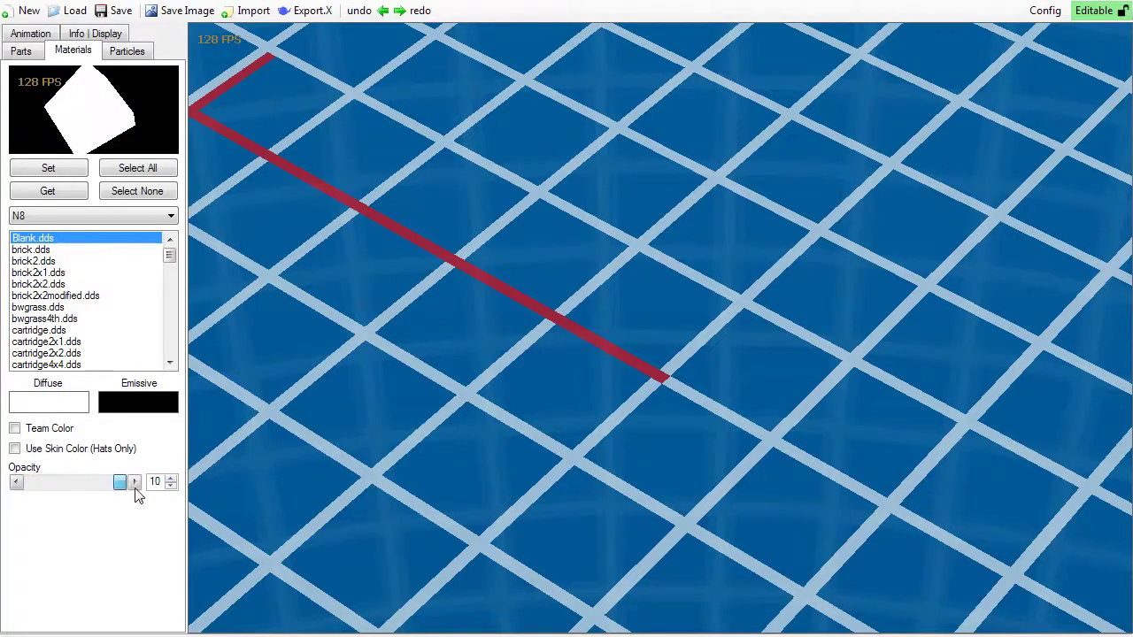
{"action": "left_click", "coordinate": [170, 485]}
{"action": "left_click", "coordinate": [171, 485]}
{"action": "left_click", "coordinate": [171, 485]}
{"action": "left_click", "coordinate": [171, 485]}
{"action": "left_click", "coordinate": [171, 485]}
{"action": "left_click", "coordinate": [171, 486]}
{"action": "left_click", "coordinate": [171, 485]}
{"action": "left_click", "coordinate": [171, 485]}
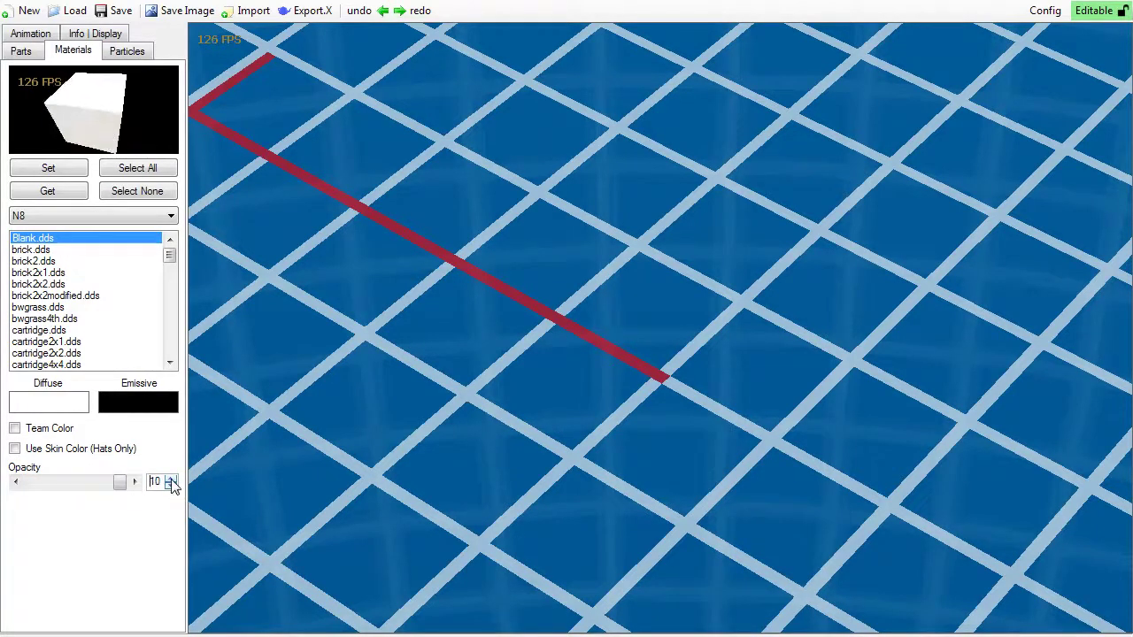
{"action": "left_click", "coordinate": [105, 33]}
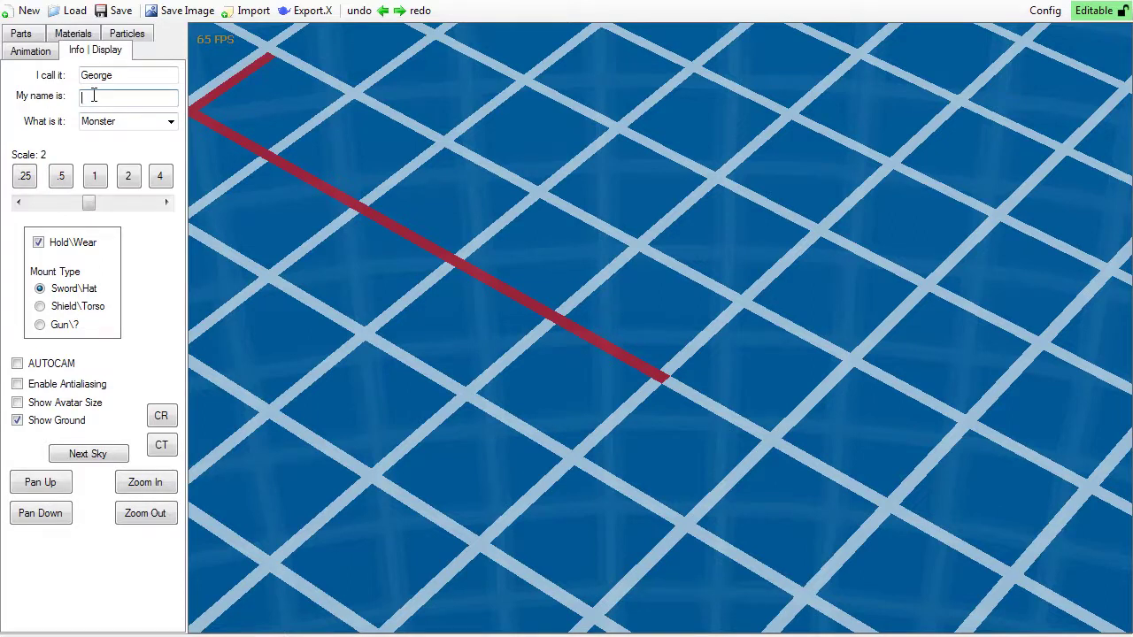
Step: Fill in the author's name and show the Monster, Block and Item object type choices
{"action": "type", "text": "Wizard"}
{"action": "left_click", "coordinate": [169, 124]}
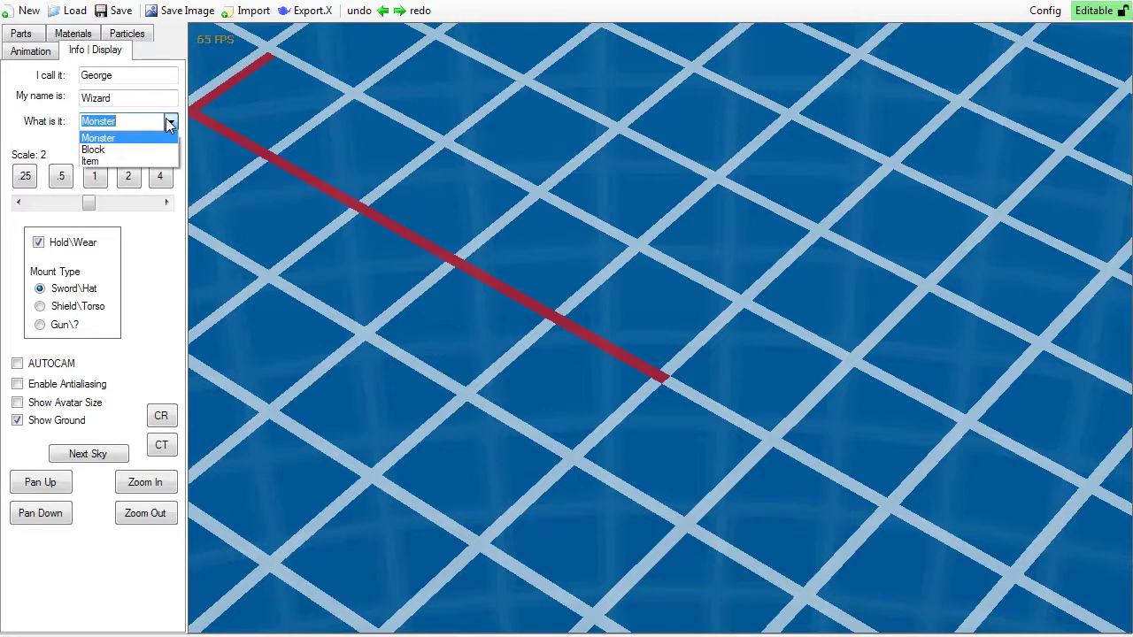
Step: Make the model an Item and try preview scale values around 2
{"action": "left_click", "coordinate": [98, 160]}
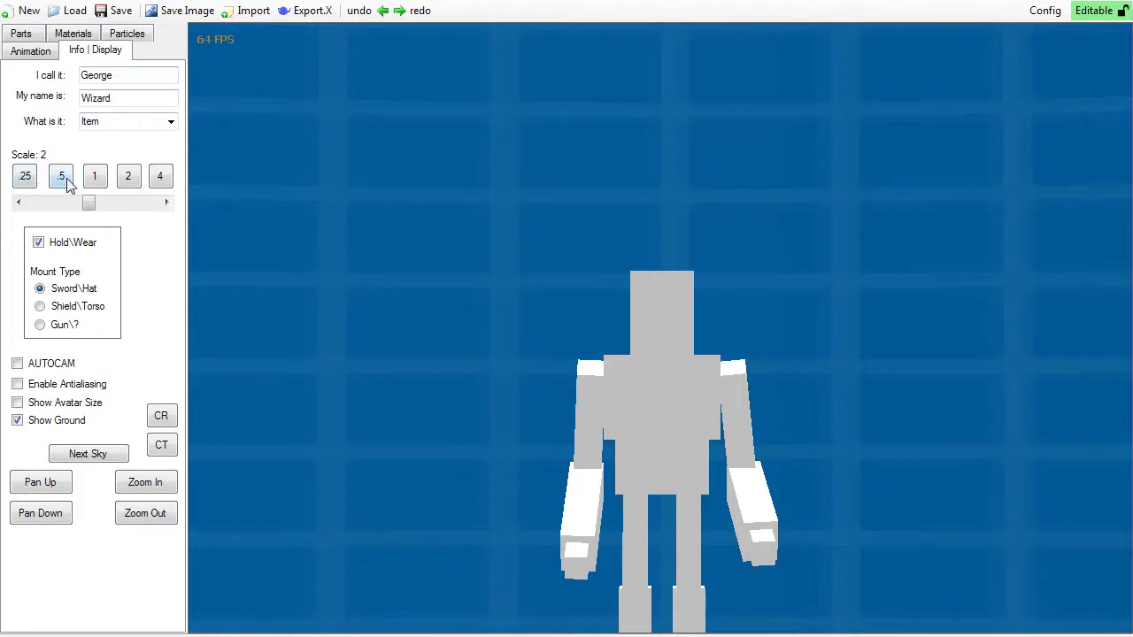
{"action": "left_click", "coordinate": [131, 184]}
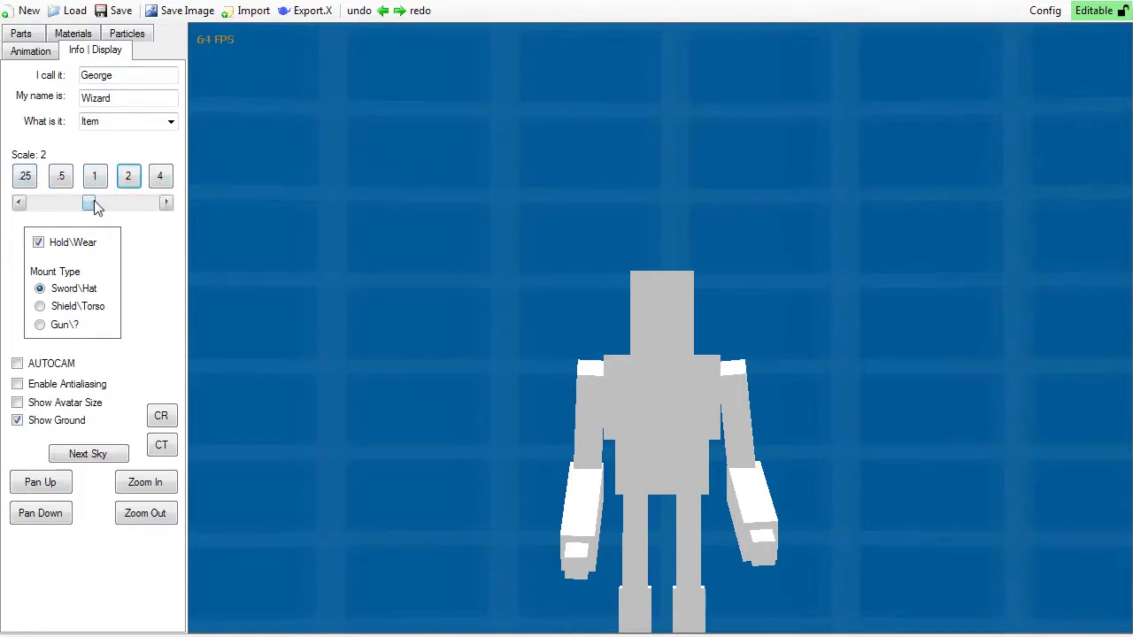
{"action": "mouse_move", "coordinate": [94, 203]}
{"action": "left_mouse_down"}
{"action": "mouse_move", "coordinate": [163, 221]}
{"action": "mouse_move", "coordinate": [59, 218]}
{"action": "mouse_move", "coordinate": [108, 208]}
{"action": "left_mouse_up"}
Step: Turn Hold/Wear off and cycle Mount Type through Shield/Torso and Gun back to Sword/Hat
{"action": "left_click", "coordinate": [38, 243]}
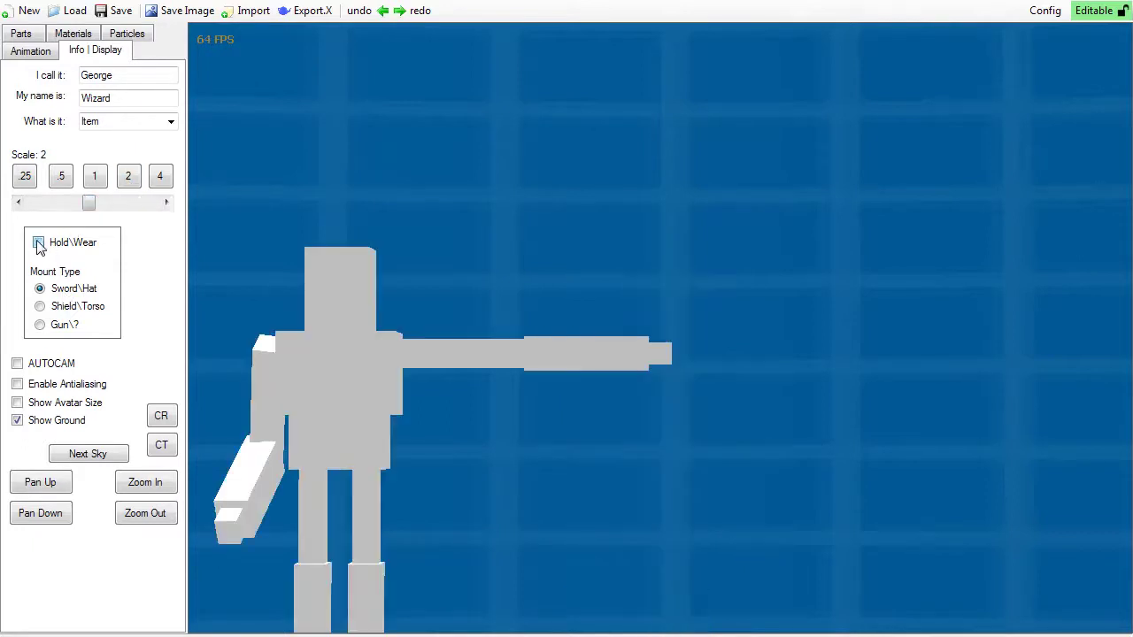
{"action": "left_click", "coordinate": [39, 244]}
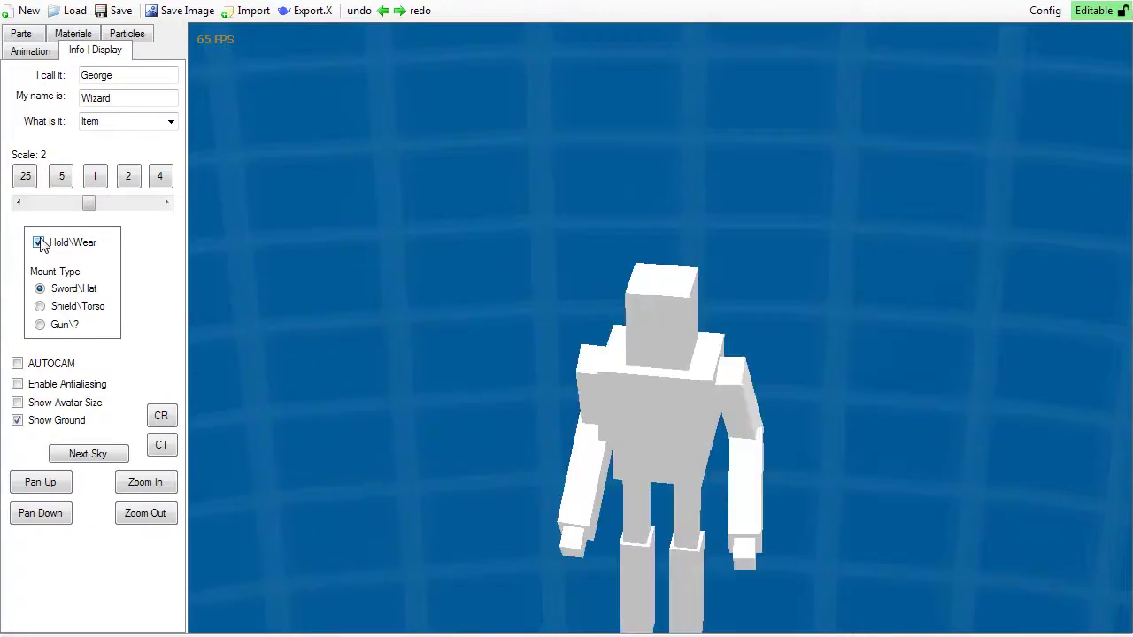
{"action": "left_click", "coordinate": [40, 244]}
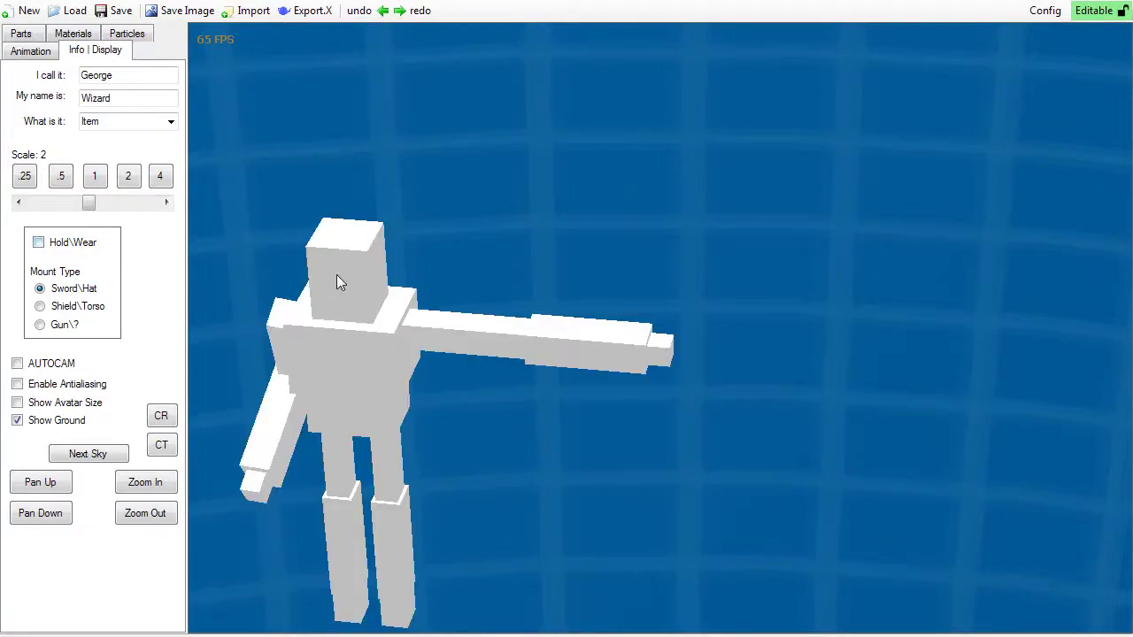
{"action": "left_click_drag", "start_coordinate": [339, 278], "coordinate": [414, 252]}
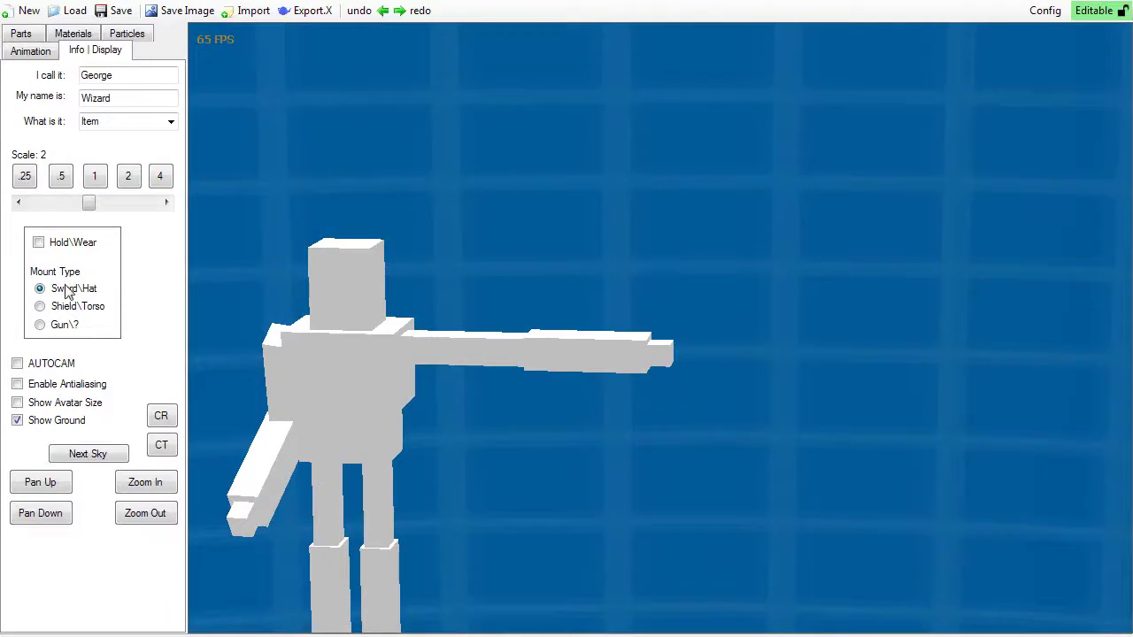
{"action": "left_click", "coordinate": [68, 315]}
{"action": "left_click", "coordinate": [59, 326]}
{"action": "left_click", "coordinate": [69, 292]}
Step: Turn on AUTOCAM, toggle Enable Antialiasing, and show then hide the avatar size guide
{"action": "left_click", "coordinate": [16, 367]}
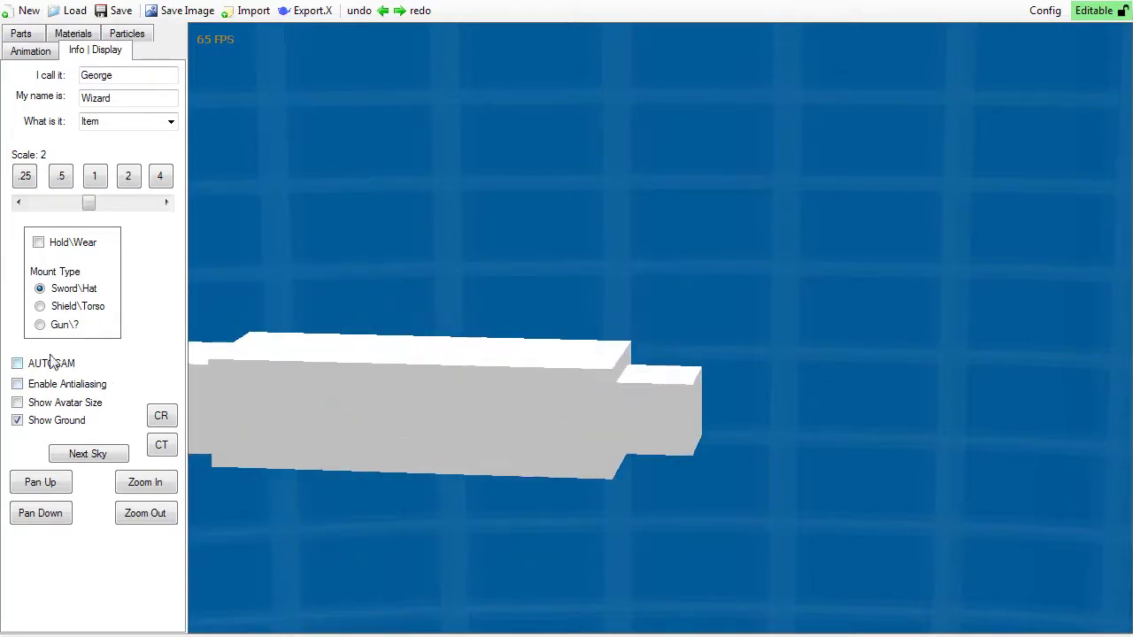
{"action": "left_click", "coordinate": [19, 385]}
{"action": "left_click", "coordinate": [18, 386]}
{"action": "left_click", "coordinate": [17, 386]}
{"action": "left_click", "coordinate": [17, 384]}
{"action": "left_click", "coordinate": [18, 404]}
{"action": "left_click", "coordinate": [17, 403]}
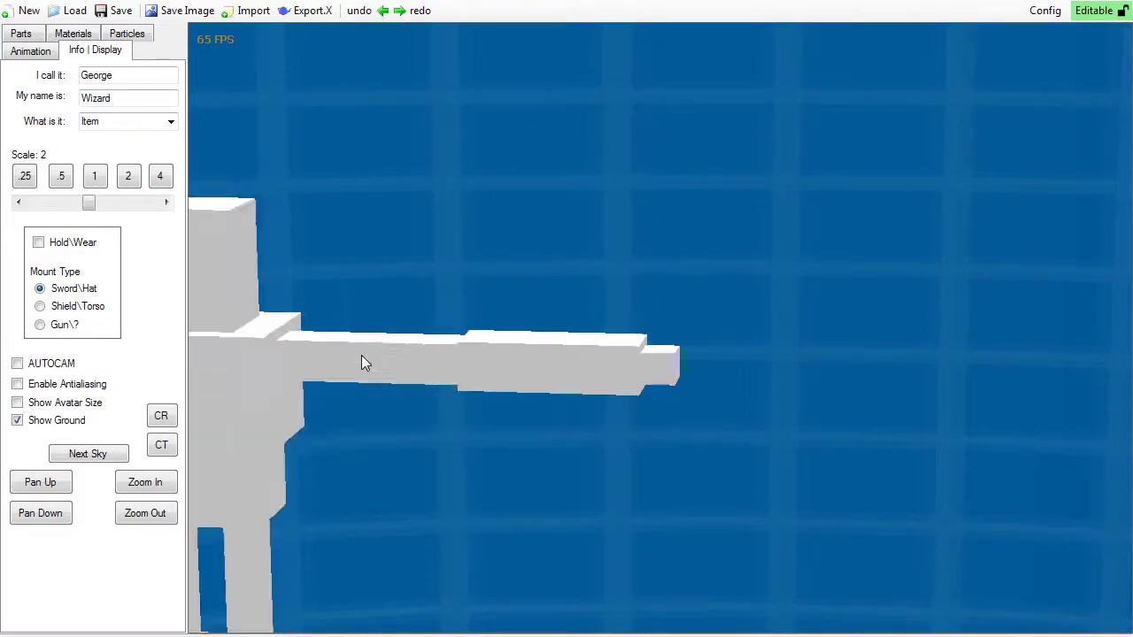
Step: Switch 'What is it' through Monster, Block and Item, ending on Block
{"action": "left_click", "coordinate": [170, 123]}
{"action": "left_click", "coordinate": [163, 138]}
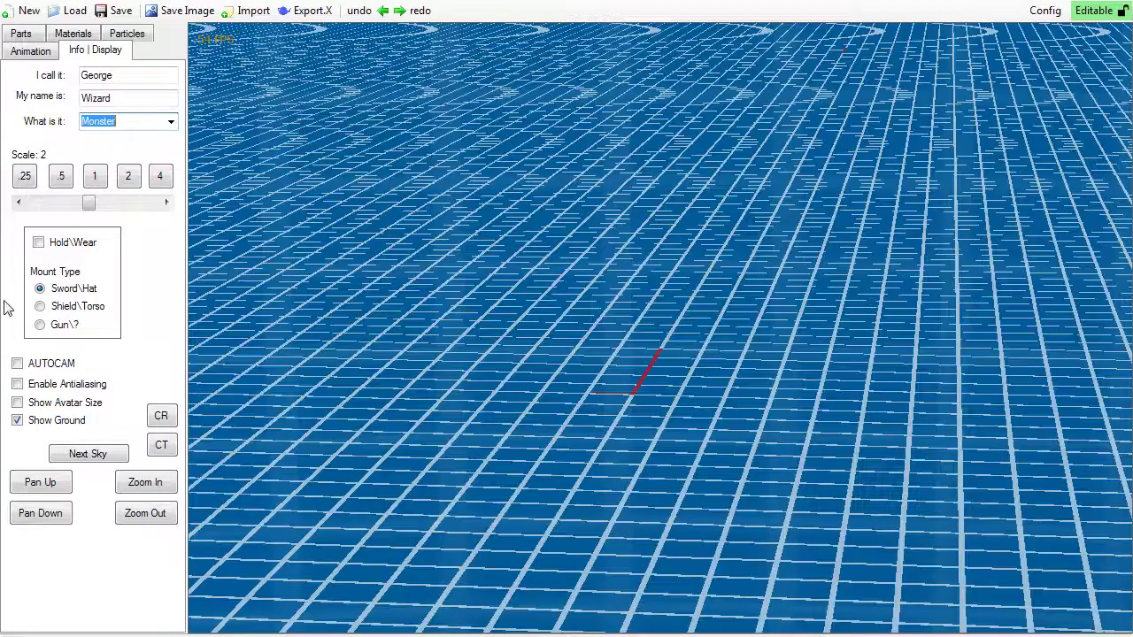
{"action": "left_click", "coordinate": [27, 403]}
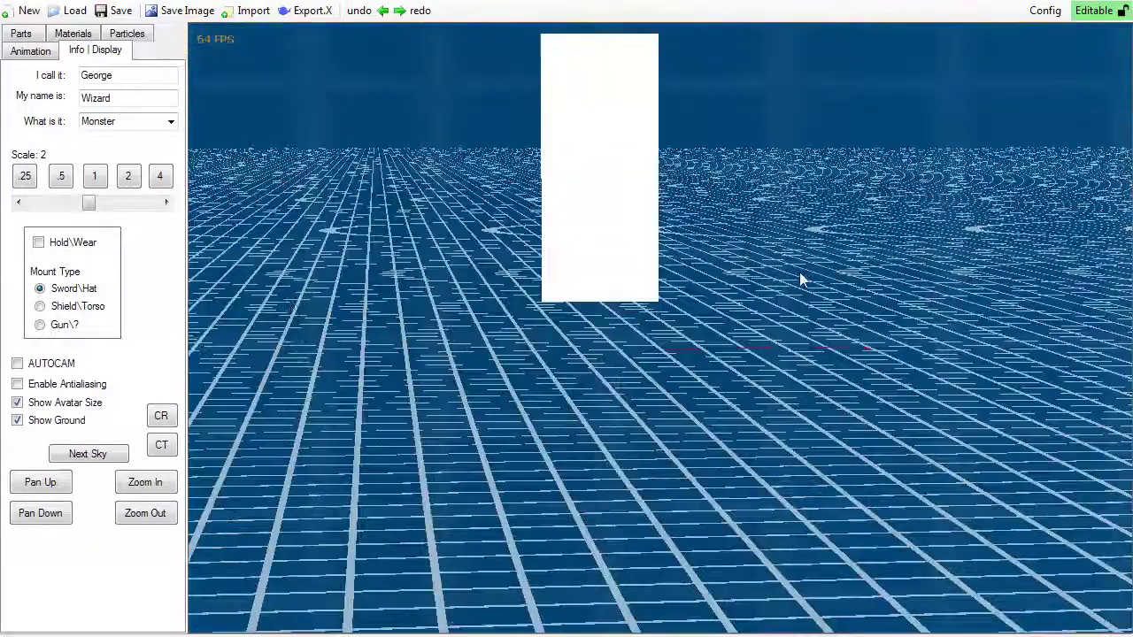
{"action": "left_click", "coordinate": [18, 403]}
{"action": "left_click", "coordinate": [172, 121]}
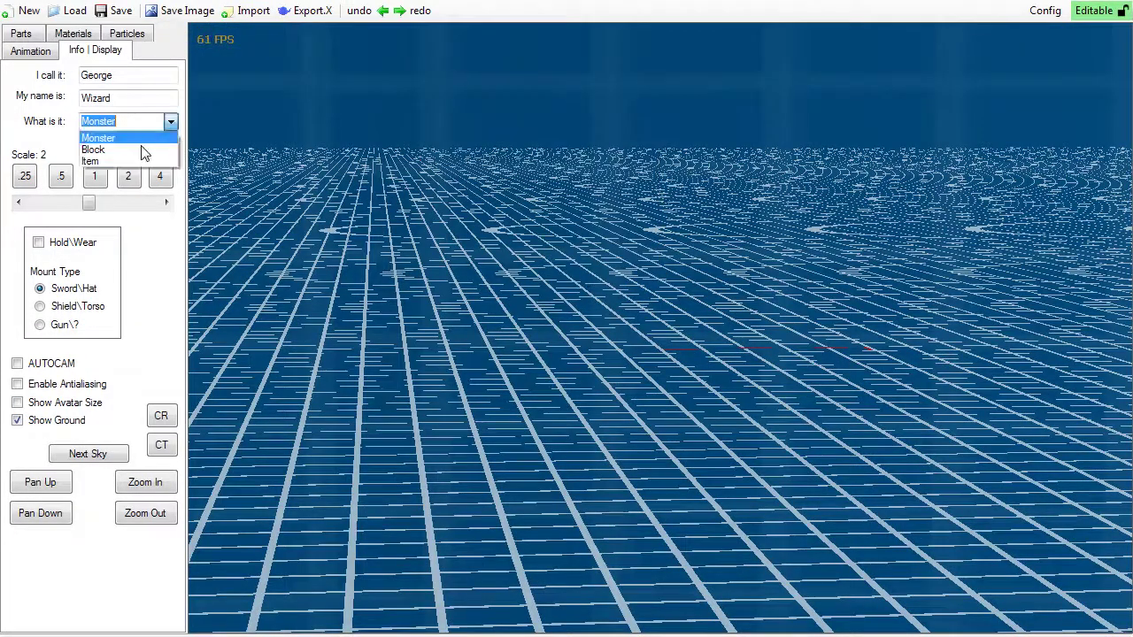
{"action": "left_click", "coordinate": [144, 151]}
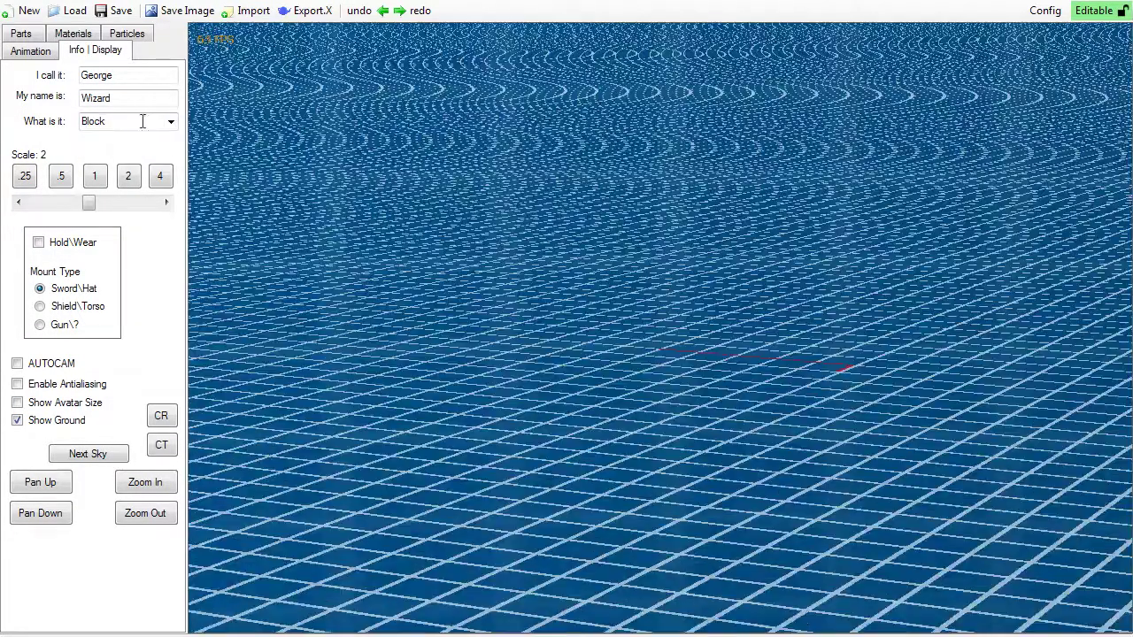
{"action": "left_click", "coordinate": [172, 123]}
{"action": "left_click", "coordinate": [152, 157]}
{"action": "left_click", "coordinate": [171, 121]}
{"action": "left_click", "coordinate": [164, 149]}
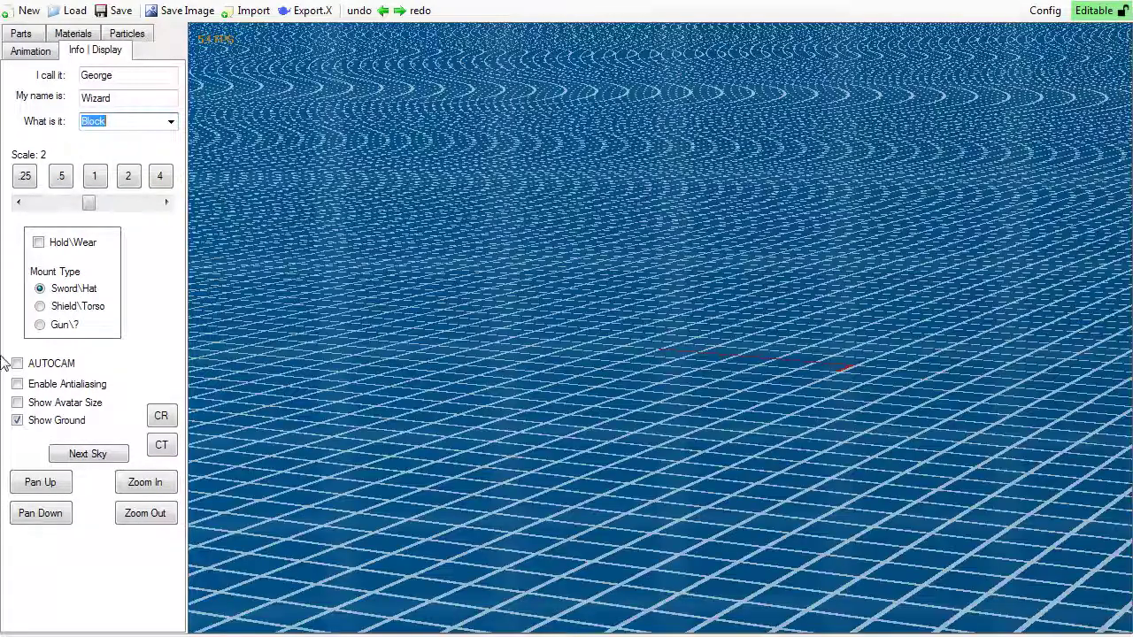
Step: Hide the ground and orbit the view of the empty blue sky grid
{"action": "left_click", "coordinate": [17, 420]}
{"action": "left_click_drag", "start_coordinate": [203, 363], "coordinate": [433, 337]}
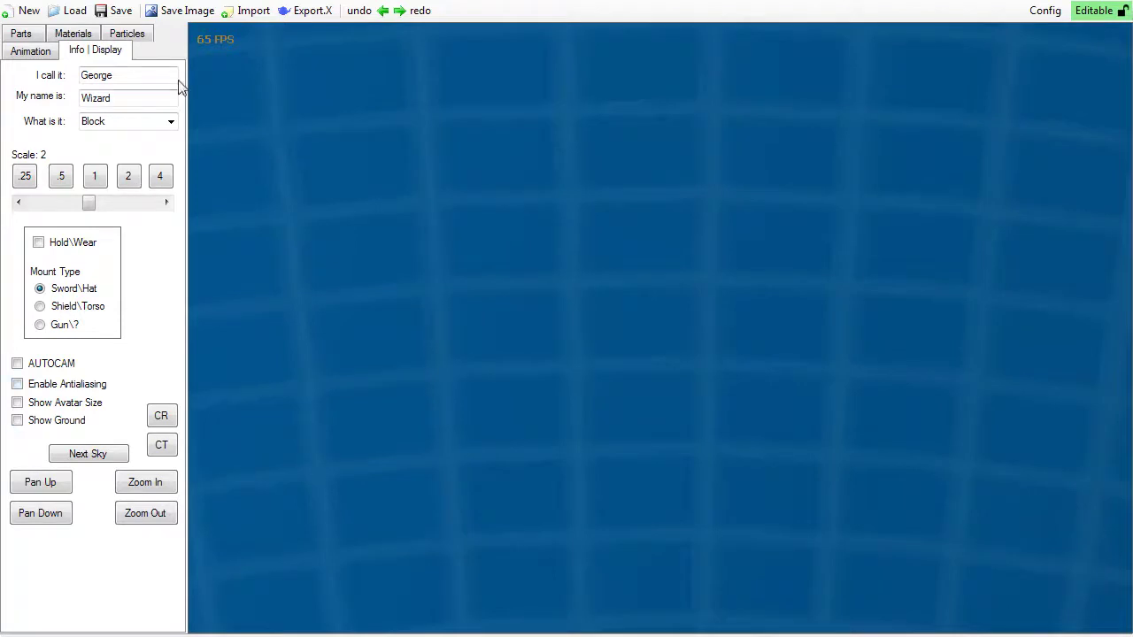
{"action": "left_click", "coordinate": [171, 122]}
Step: Set the object type back to Item with Show Ground checked
{"action": "left_click", "coordinate": [147, 158]}
{"action": "left_click", "coordinate": [18, 421]}
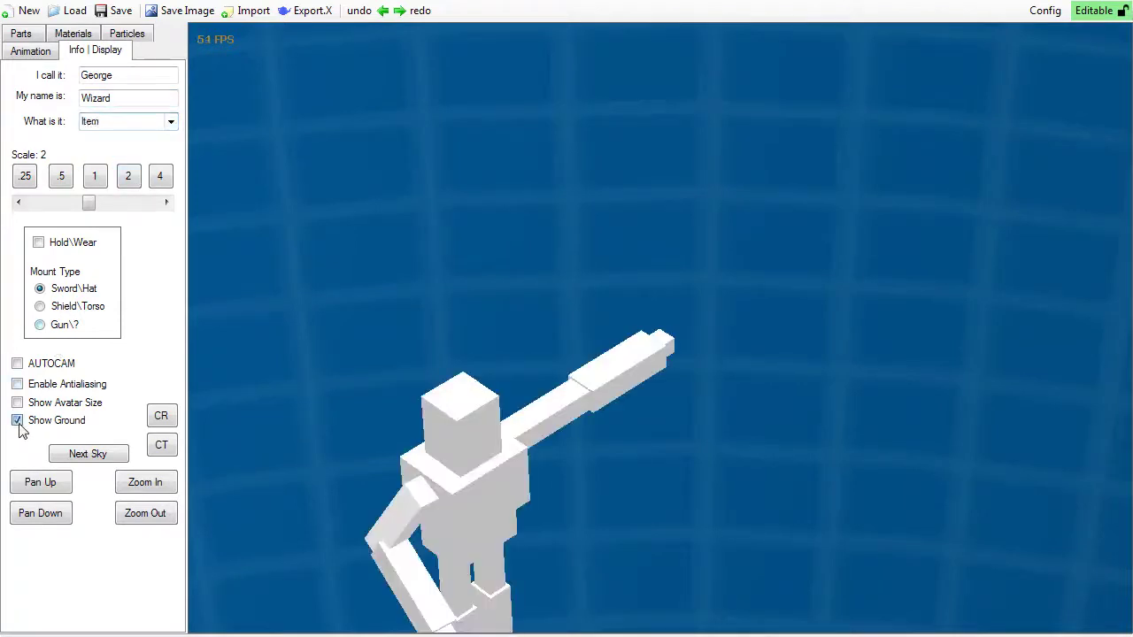
{"action": "left_click", "coordinate": [17, 420]}
Step: Try the CR and CT camera presets, then orbit to an elevated angle on the avatar
{"action": "left_click", "coordinate": [162, 422]}
{"action": "left_click", "coordinate": [164, 445]}
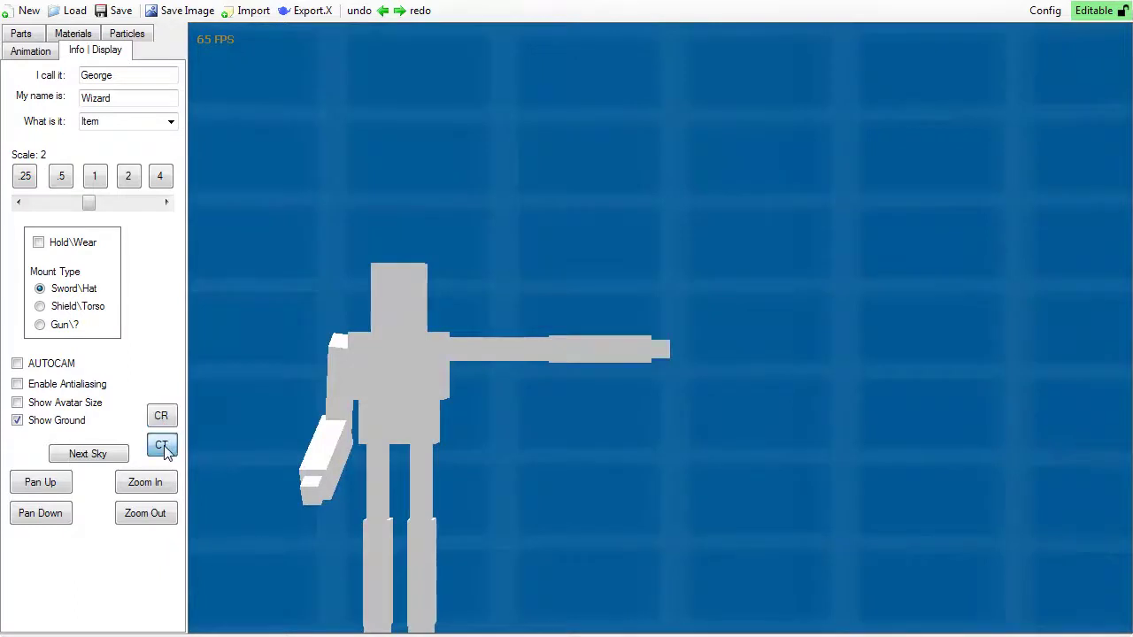
{"action": "left_click", "coordinate": [160, 416]}
{"action": "left_click_drag", "start_coordinate": [516, 280], "coordinate": [487, 385]}
{"action": "scroll", "coordinate": [487, 381], "scroll_direction": "up", "scroll_amount": 3}
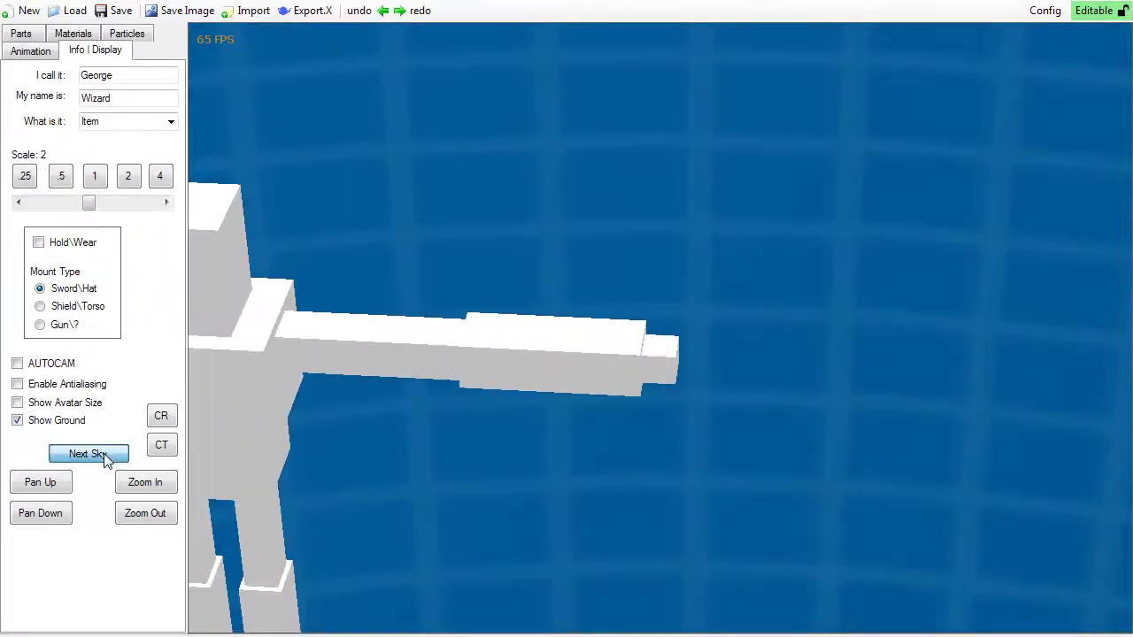
Step: Cycle Next Sky backgrounds until the blue grid sky returns, orbiting around the avatar
{"action": "left_click", "coordinate": [102, 456]}
{"action": "left_click", "coordinate": [88, 454]}
{"action": "left_click_drag", "start_coordinate": [378, 276], "coordinate": [475, 127]}
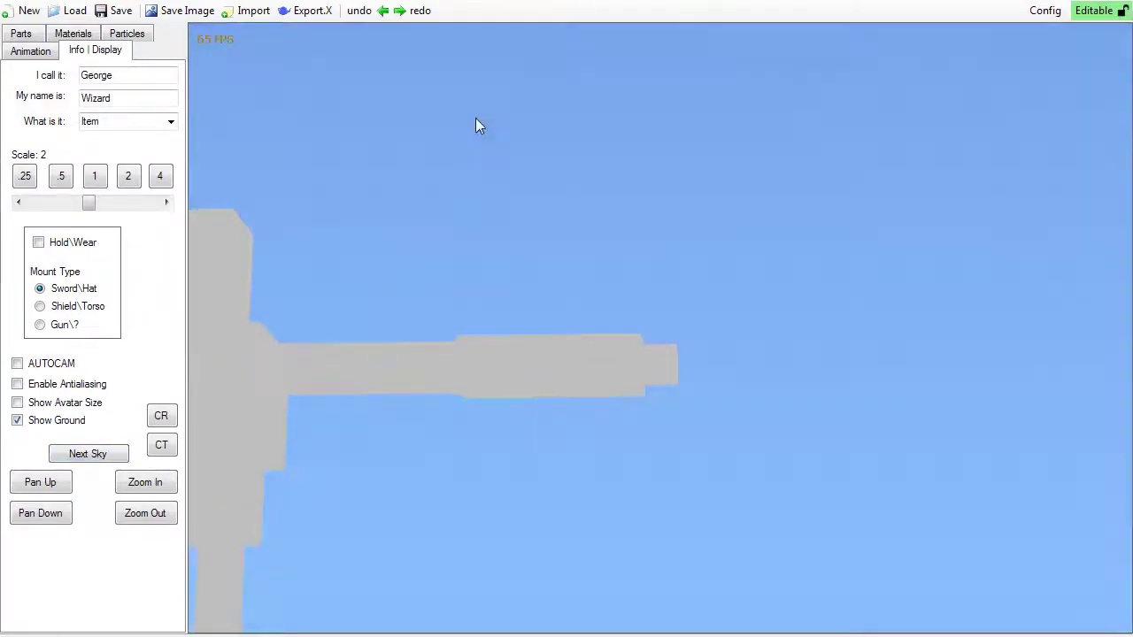
{"action": "left_click", "coordinate": [106, 455]}
{"action": "left_click_drag", "start_coordinate": [319, 310], "coordinate": [334, 276]}
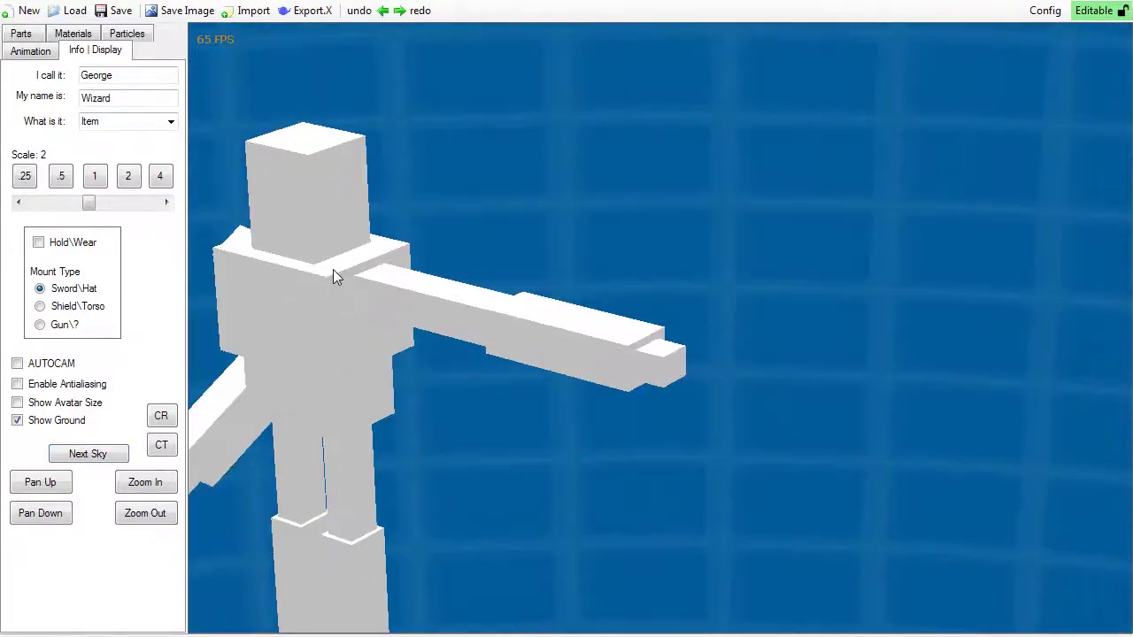
{"action": "left_click", "coordinate": [39, 482]}
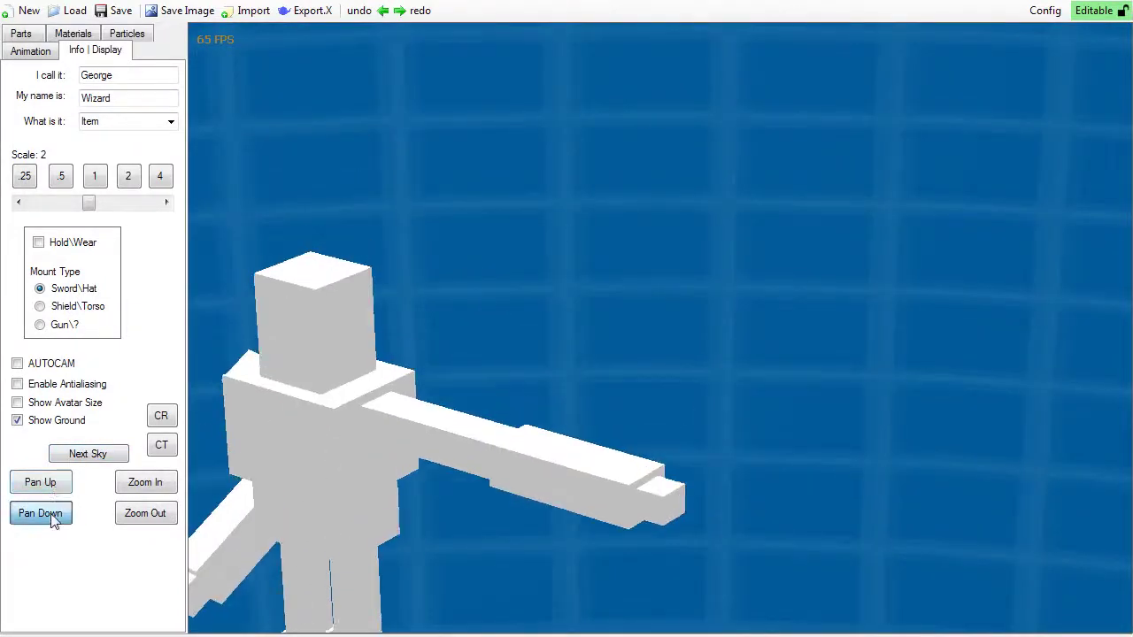
Step: Pan down, zoom out and in, and scroll to frame the whole avatar at three-quarter angle
{"action": "left_click", "coordinate": [51, 517]}
{"action": "left_click", "coordinate": [134, 516]}
{"action": "left_click", "coordinate": [139, 483]}
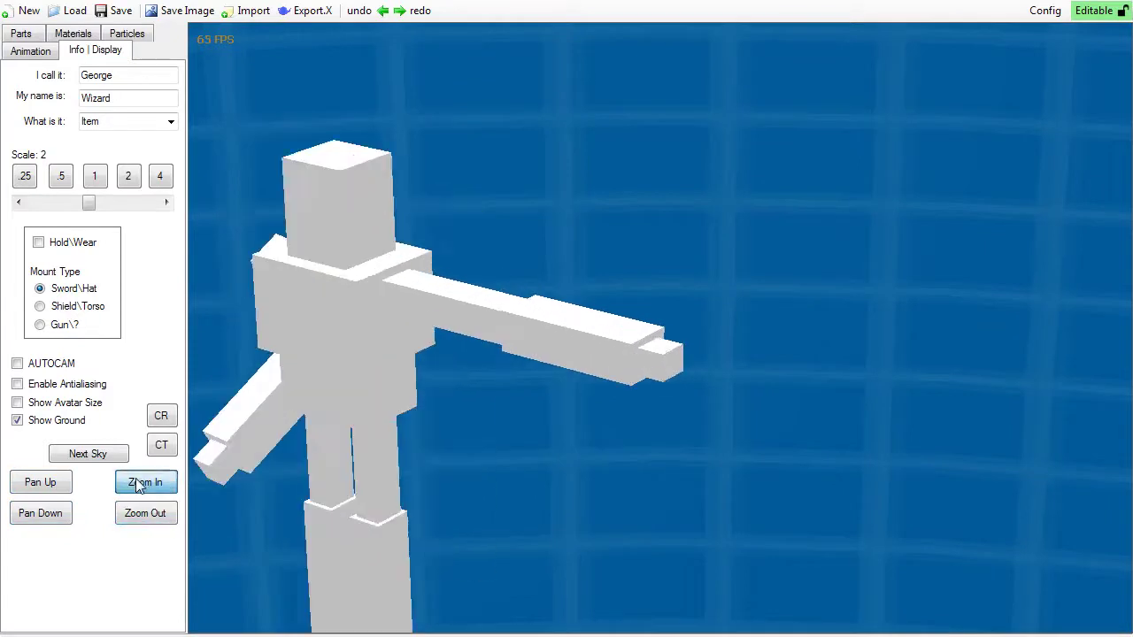
{"action": "left_click", "coordinate": [137, 485]}
{"action": "scroll", "coordinate": [301, 348], "scroll_direction": "down", "scroll_amount": 3}
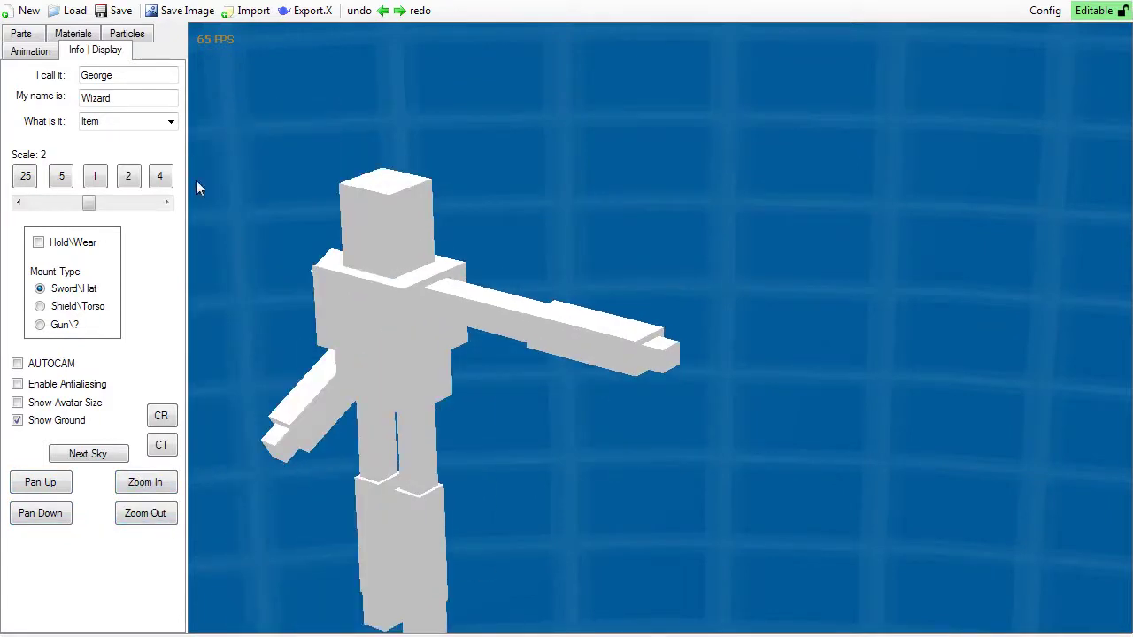